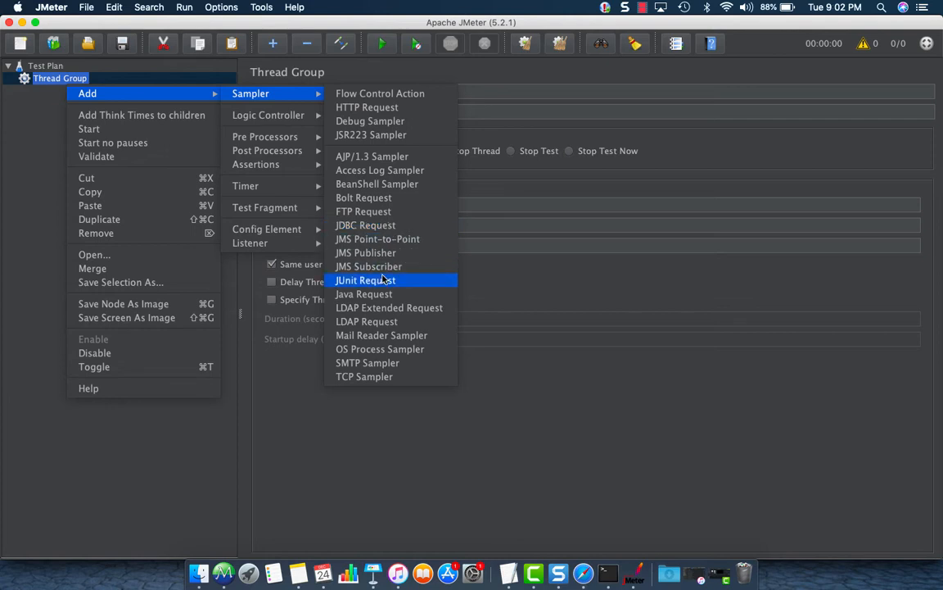
# Add a Java Request sampler to the Thread Group and paste copies of it there.
pyautogui.click(369, 294)
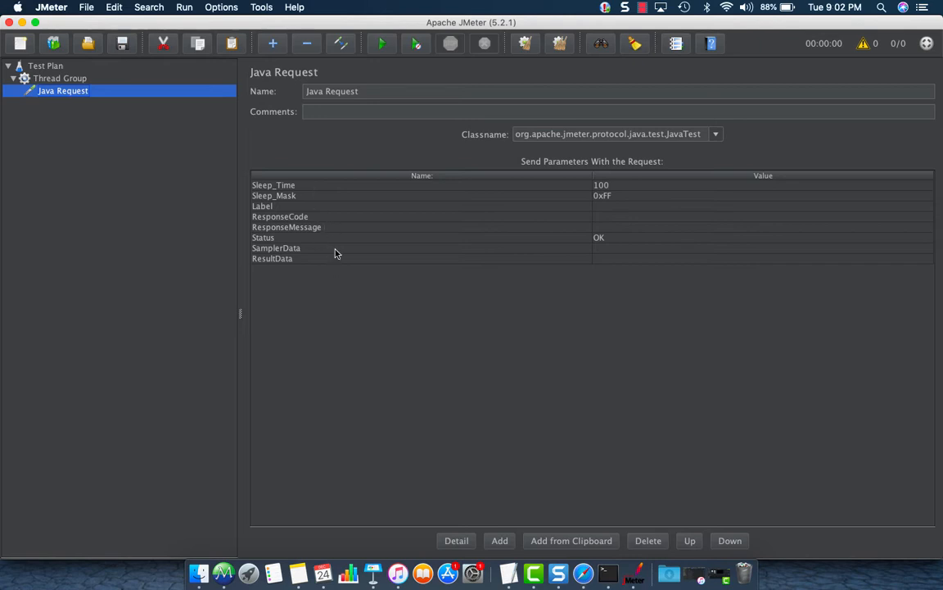
pyautogui.click(71, 87)
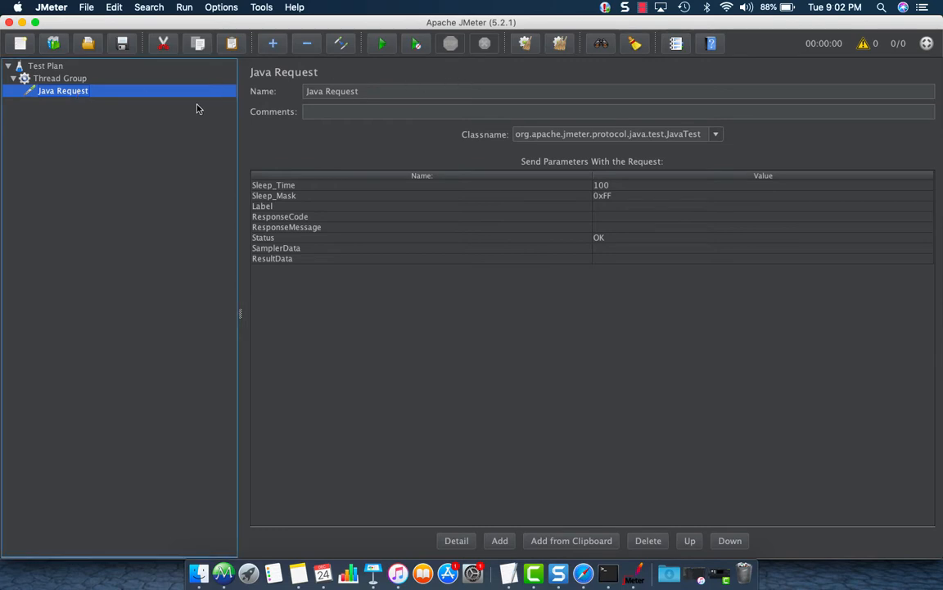
pyautogui.click(64, 80)
pyautogui.press('super+v')
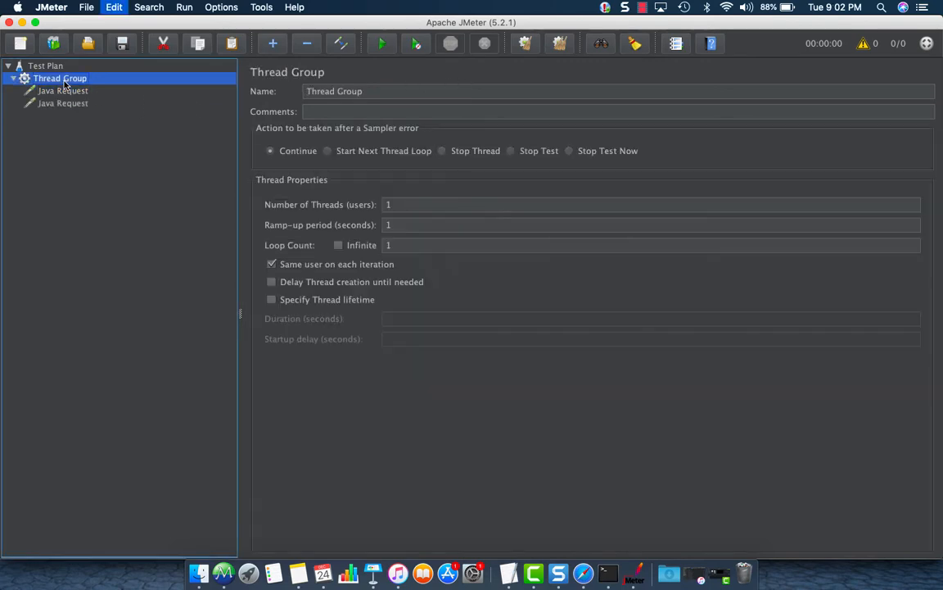
pyautogui.press('super+v')
pyautogui.press('super+v')
# Rename the first two samplers Java Request 1 and Java Request 2.
pyautogui.click(66, 90)
pyautogui.click(434, 91)
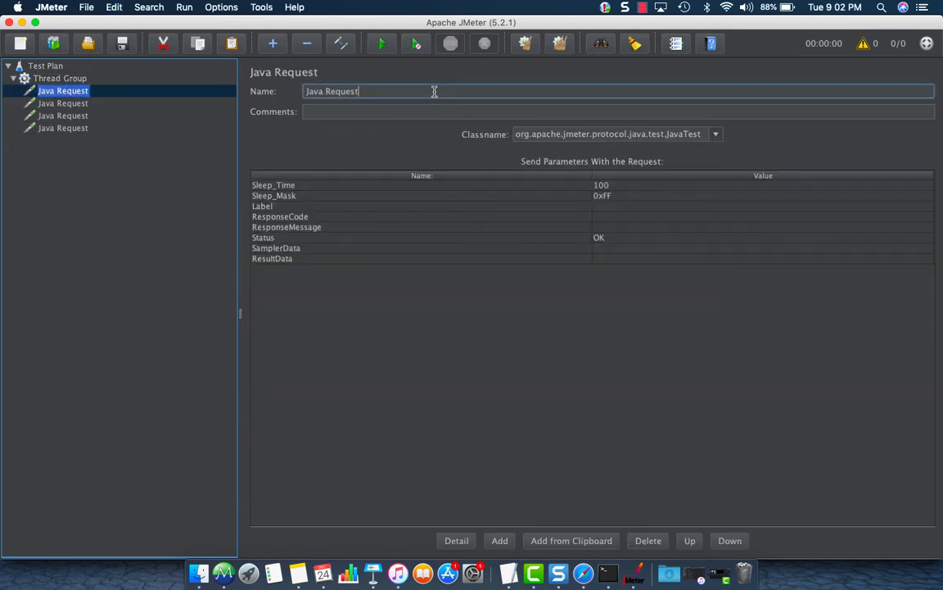
pyautogui.write('1')
pyautogui.click(99, 104)
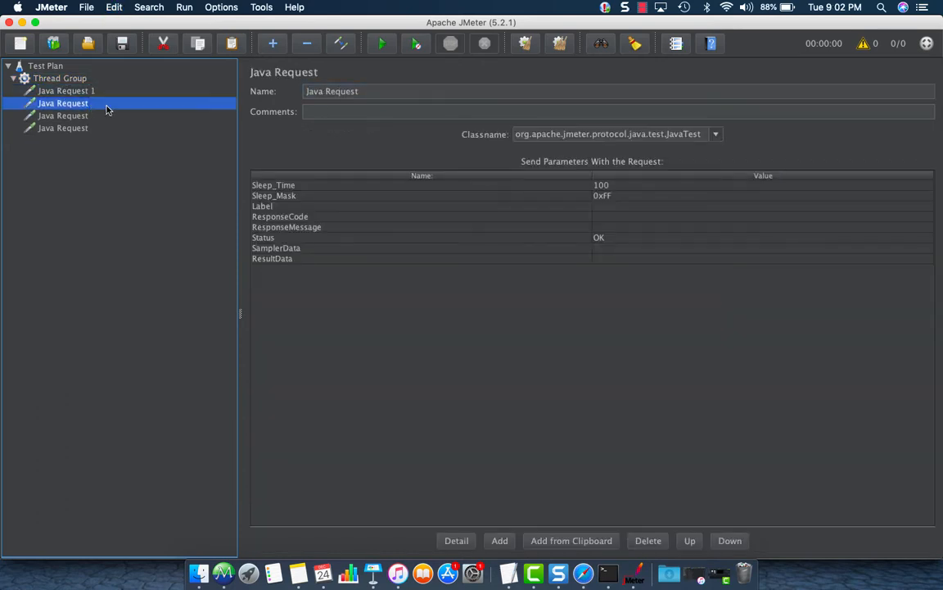
pyautogui.click(383, 90)
pyautogui.write('2')
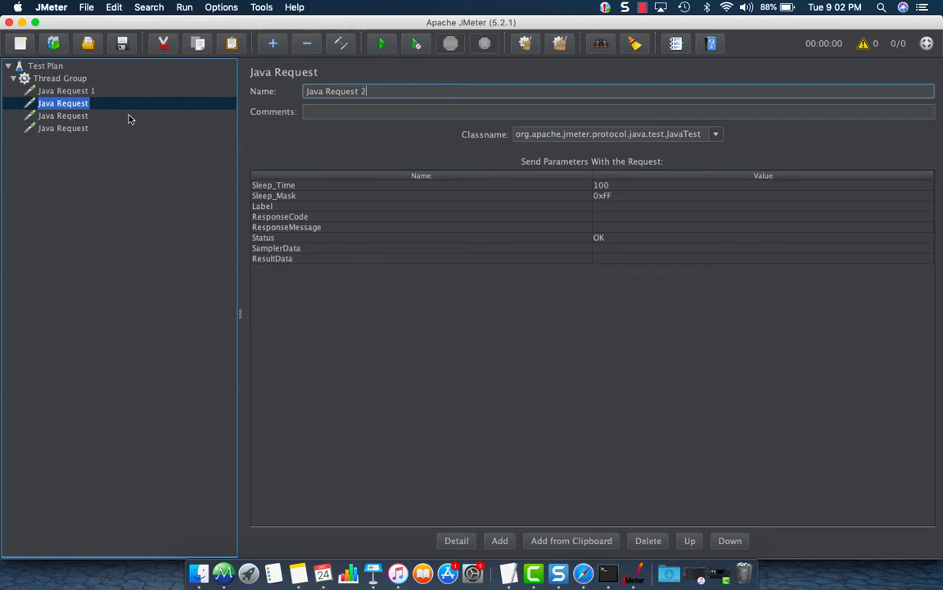
# Rename the remaining samplers Java Request 3 and Java Request 4.
pyautogui.click(69, 116)
pyautogui.click(417, 93)
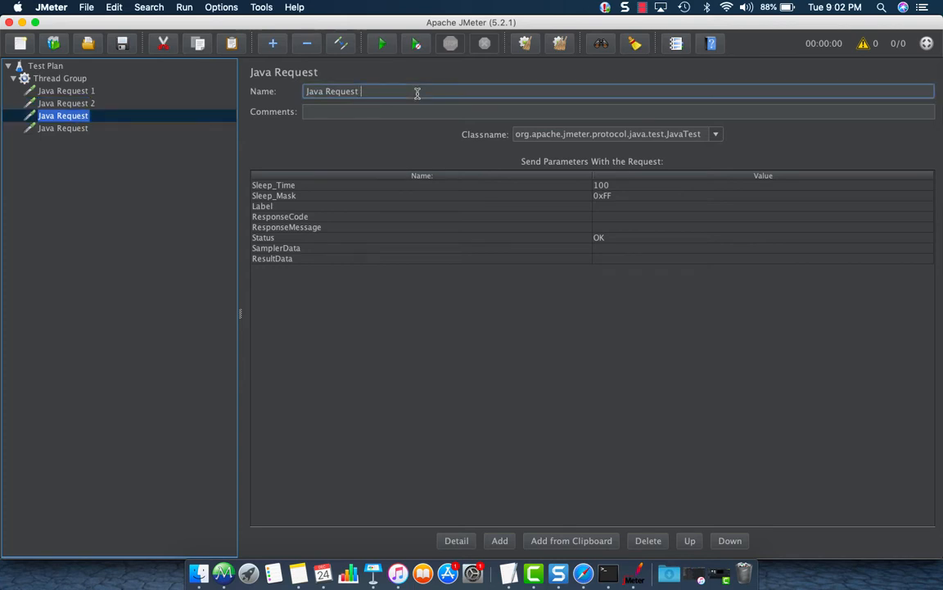
pyautogui.write('3')
pyautogui.click(64, 128)
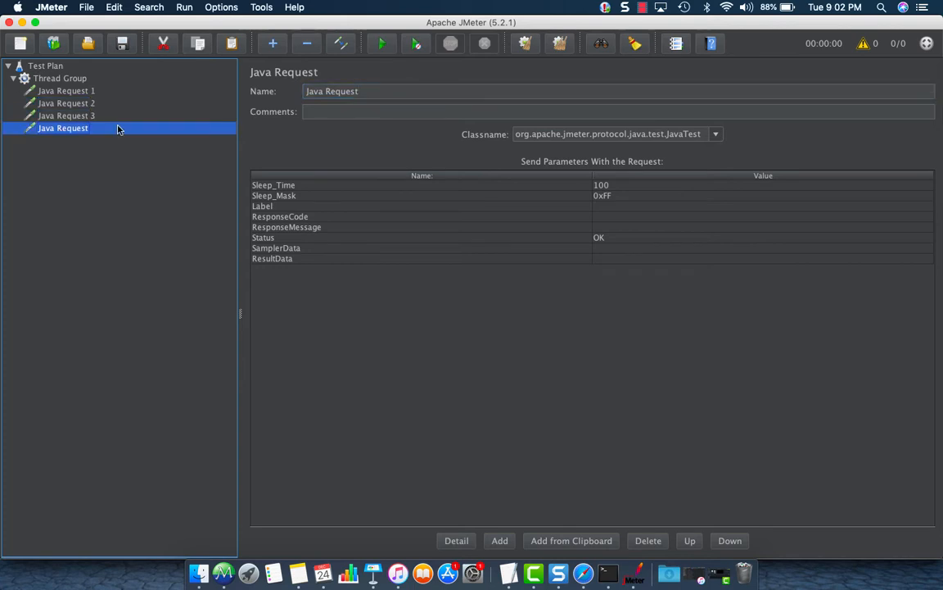
pyautogui.click(424, 89)
pyautogui.write('4')
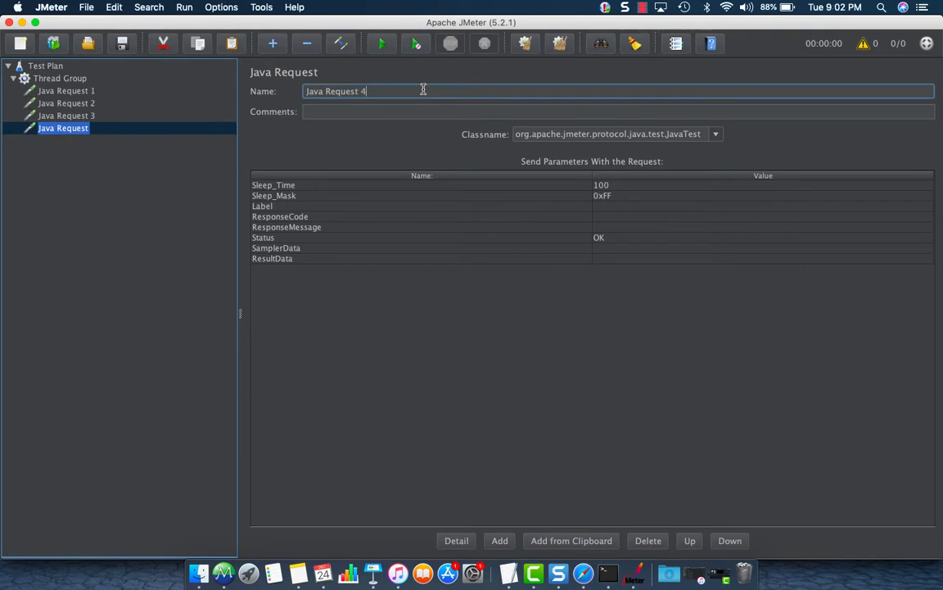
pyautogui.click(59, 116)
pyautogui.click(61, 79)
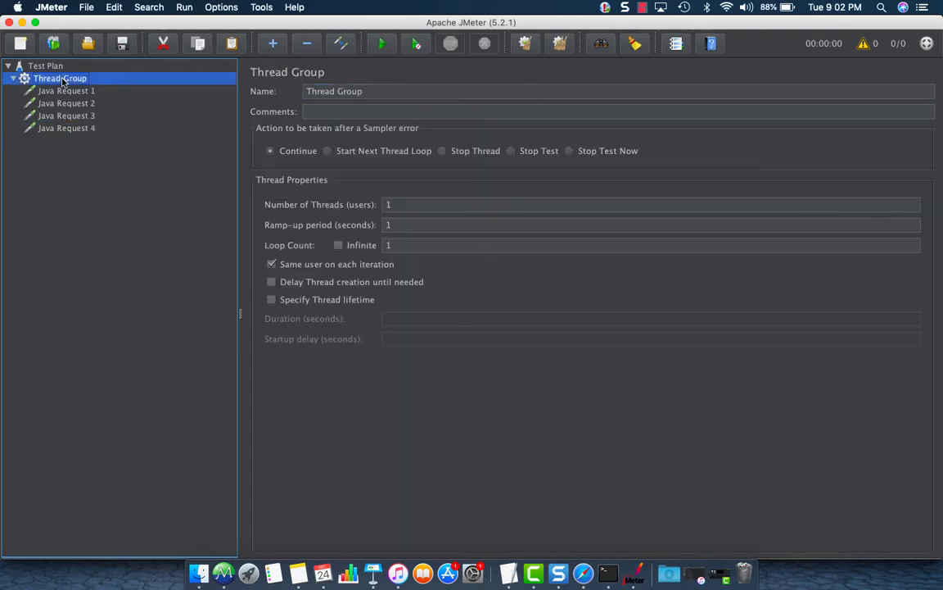
# Add a View Results Tree listener to the Thread Group.
pyautogui.rightClick(62, 80)
pyautogui.moveTo(90, 88)
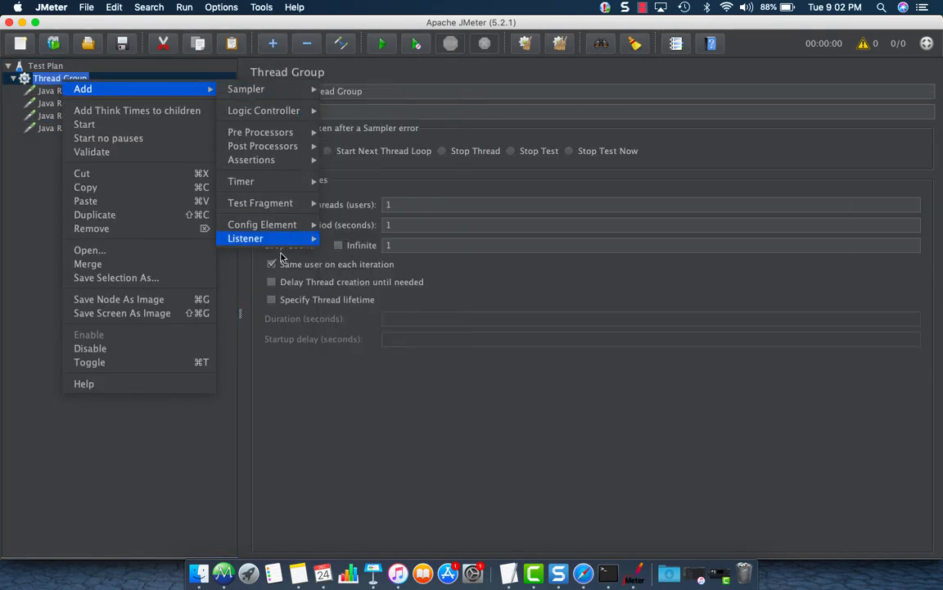
pyautogui.moveTo(282, 238)
pyautogui.click(371, 238)
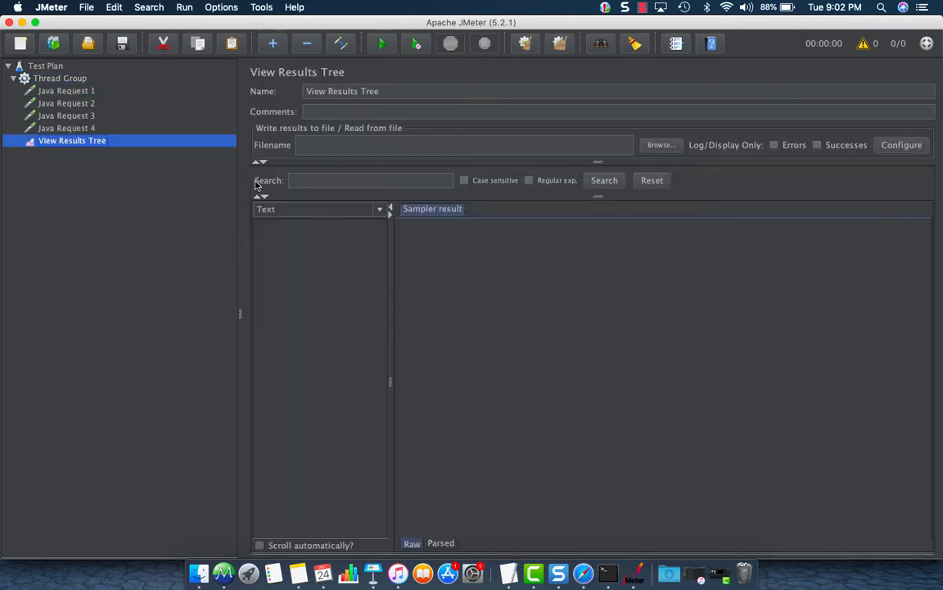
# Add a Summary Report listener to the Thread Group.
pyautogui.rightClick(82, 82)
pyautogui.moveTo(102, 88)
pyautogui.moveTo(299, 241)
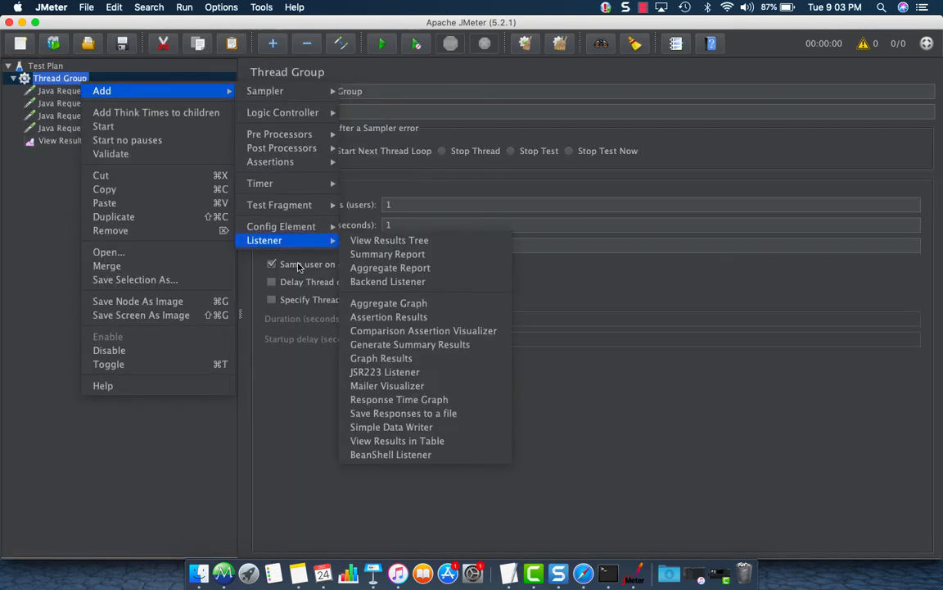
pyautogui.click(405, 255)
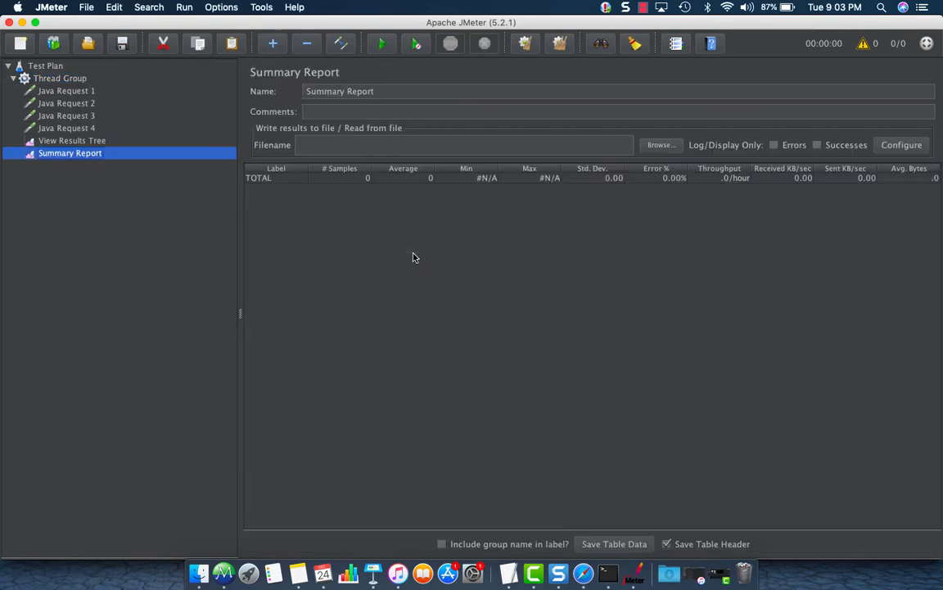
pyautogui.click(122, 42)
# Save the plan in training/jmeter/testPlans as TestPlan_Examples_Timers.jmx.
pyautogui.click(404, 204)
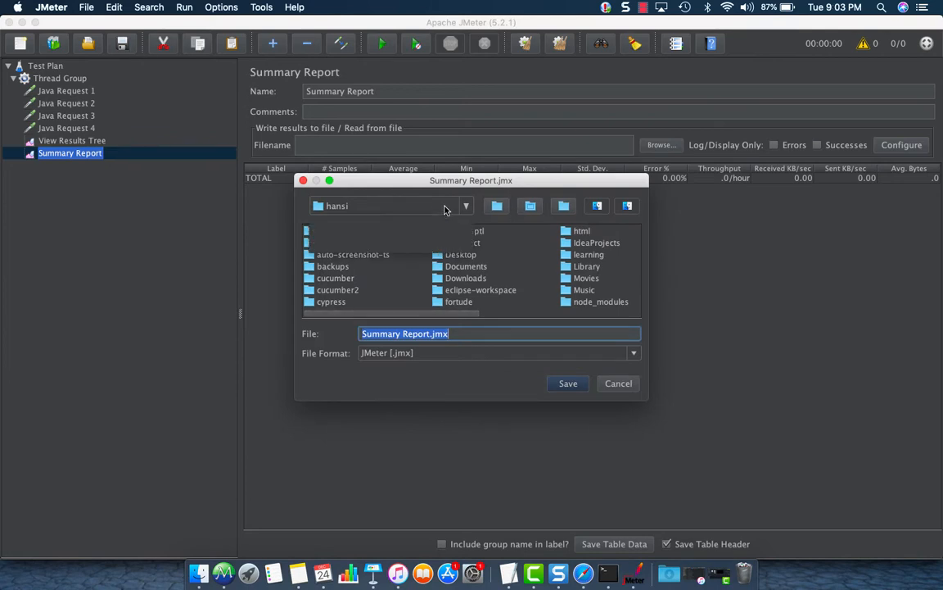
pyautogui.click(437, 244)
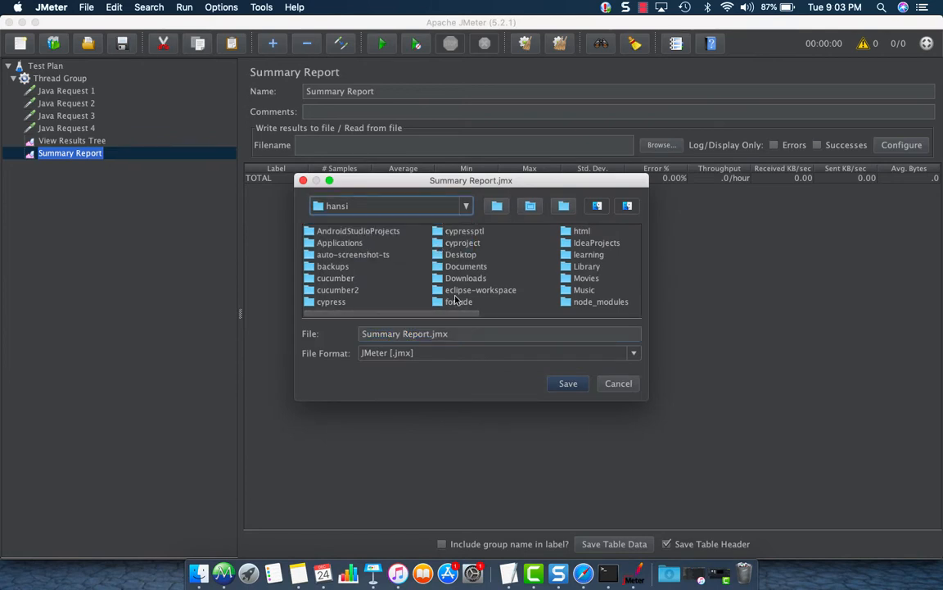
pyautogui.moveTo(454, 313); pyautogui.dragTo(612, 327)
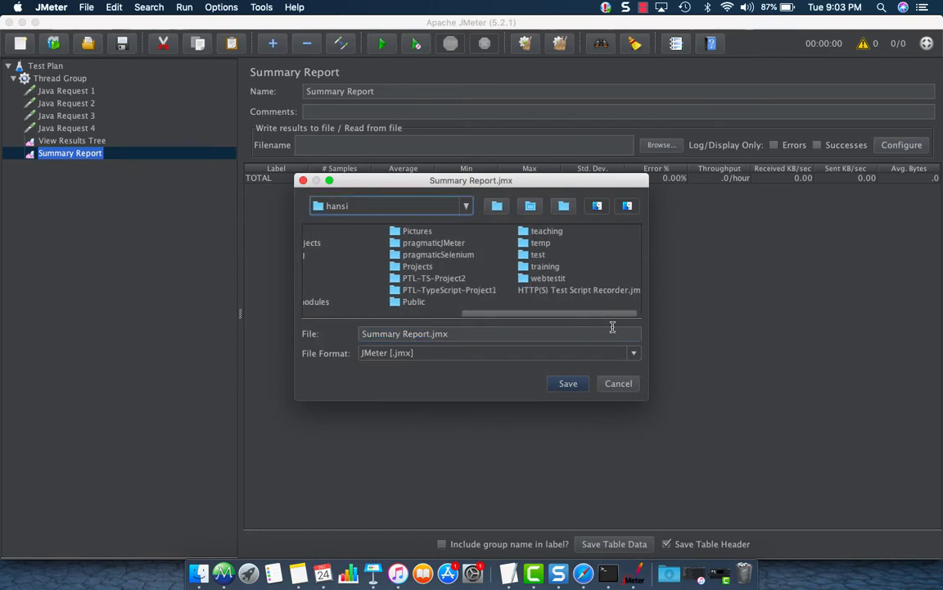
pyautogui.click(550, 269)
pyautogui.doubleClick(544, 268)
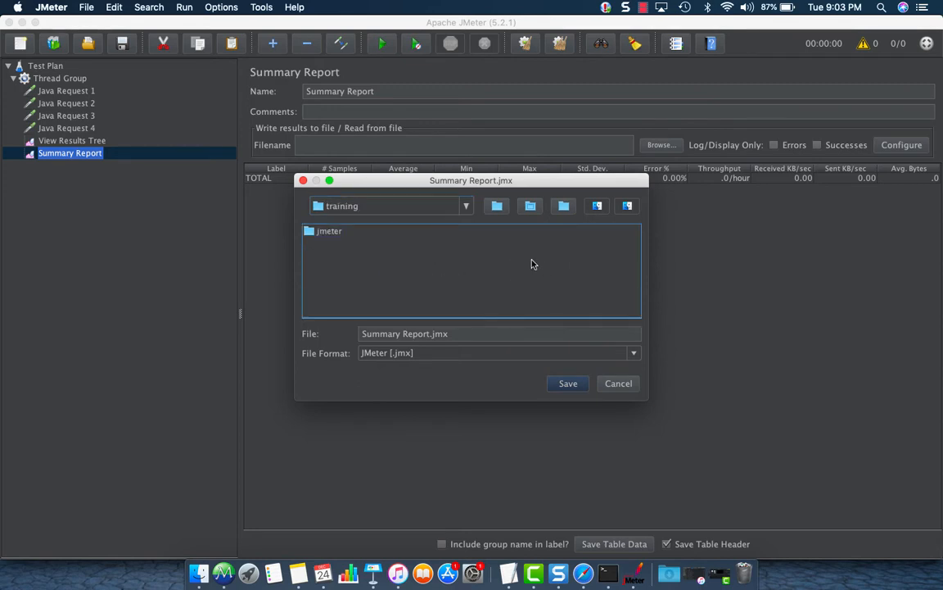
pyautogui.doubleClick(321, 231)
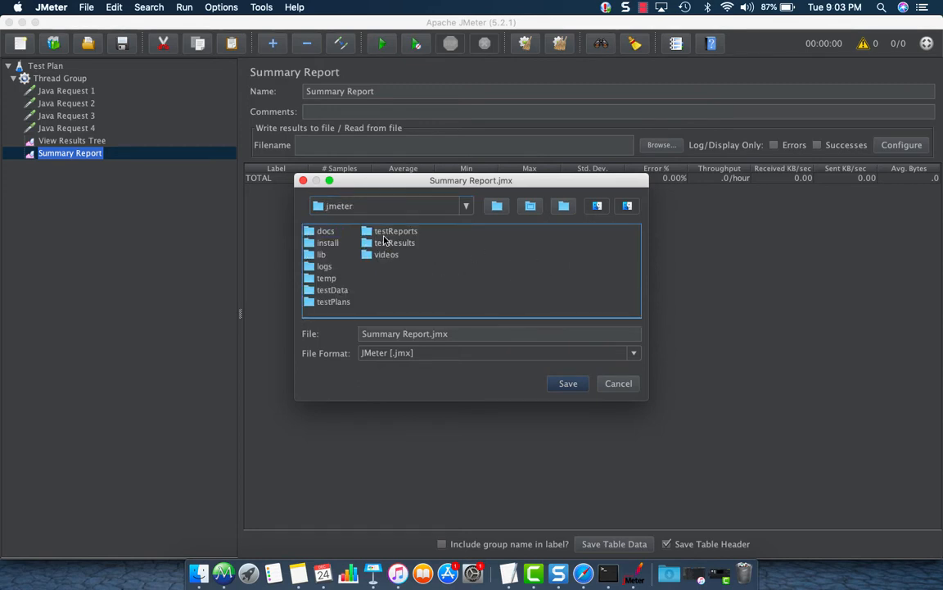
pyautogui.click(344, 303)
pyautogui.doubleClick(344, 303)
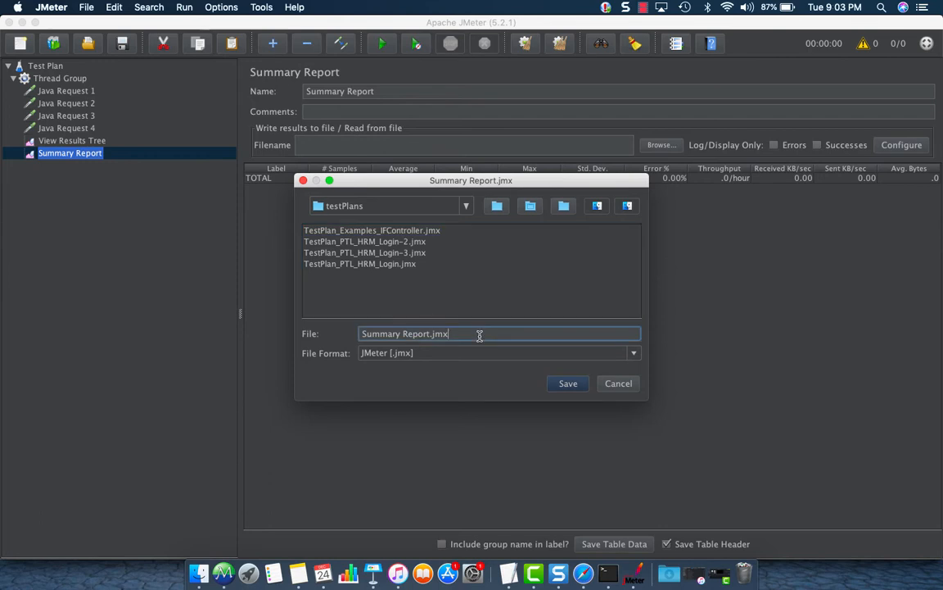
pyautogui.moveTo(480, 332); pyautogui.dragTo(364, 333)
pyautogui.write('Test')
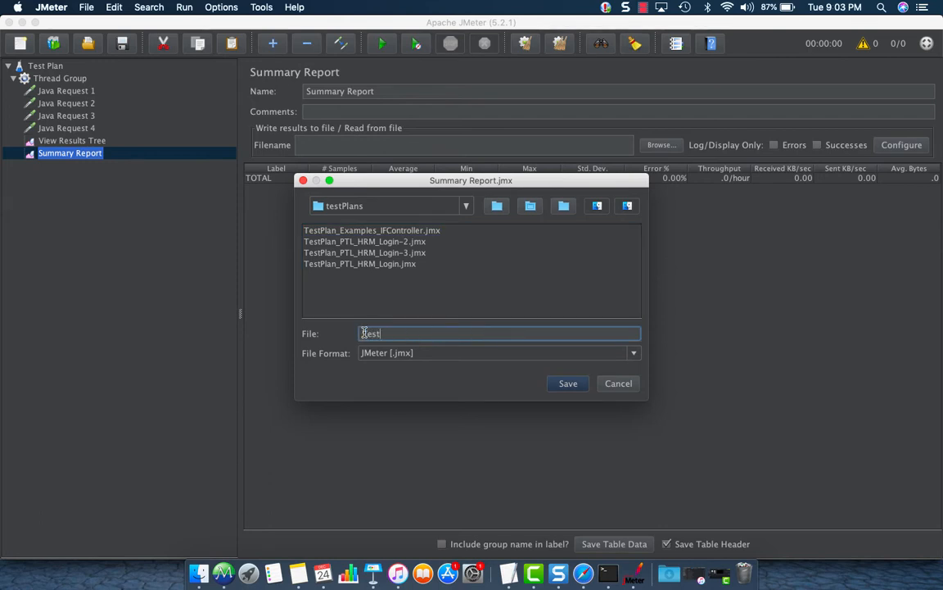
pyautogui.write('Plan_Examples_Timers')
pyautogui.click(567, 384)
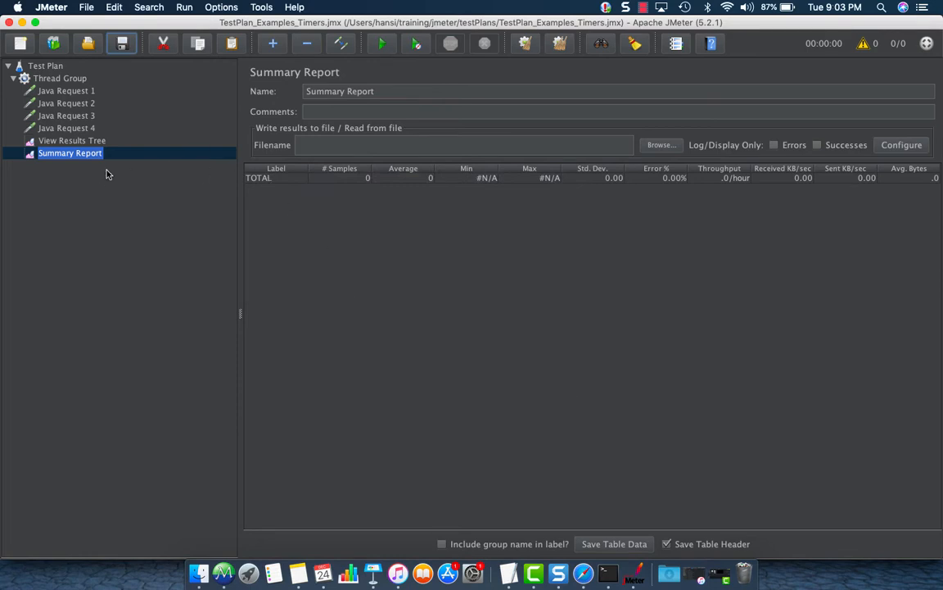
# Do a trial run of the Thread Group and check the Summary Report and View Results Tree.
pyautogui.click(55, 79)
pyautogui.rightClick(62, 78)
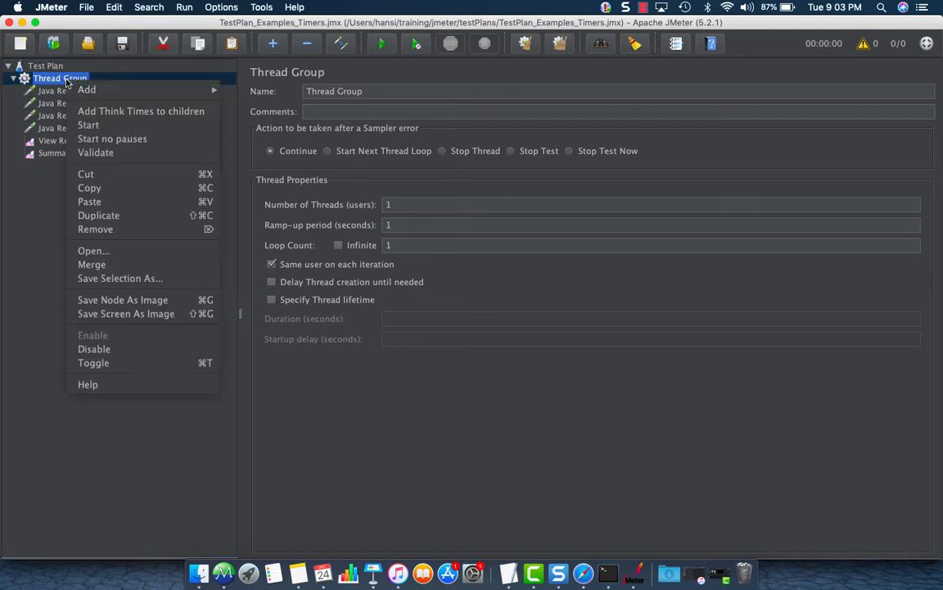
pyautogui.click(103, 153)
pyautogui.click(89, 154)
pyautogui.click(86, 142)
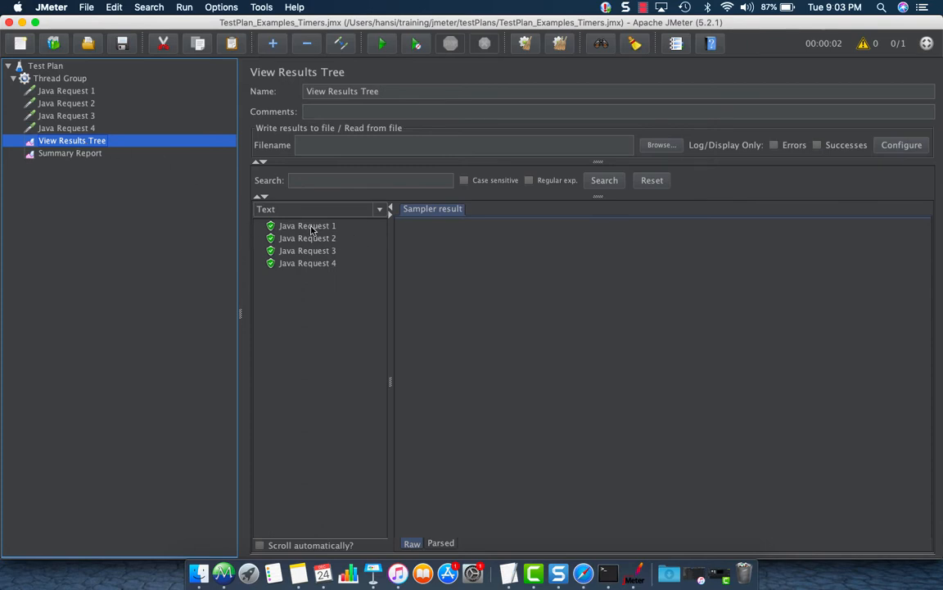
# Inspect Java Requests 1 to 3: JavaTest class, Sleep_Time 100, Sleep_Mask 0xFF, Status OK.
pyautogui.click(82, 92)
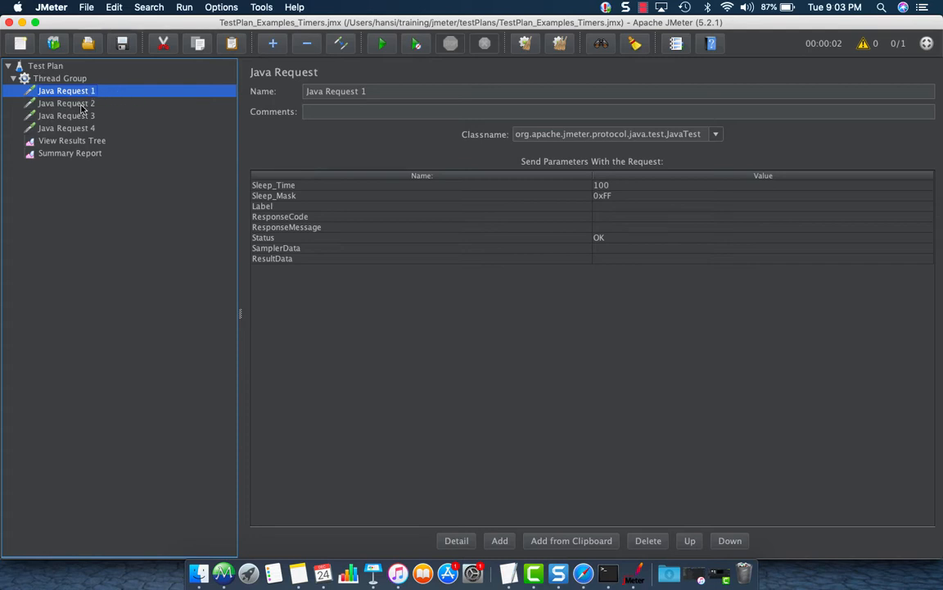
pyautogui.click(82, 108)
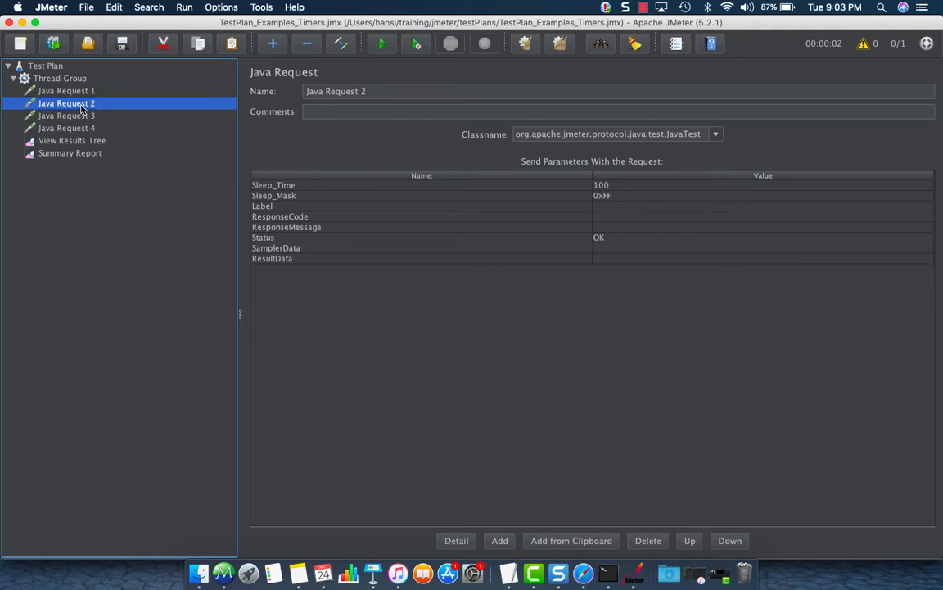
pyautogui.click(76, 114)
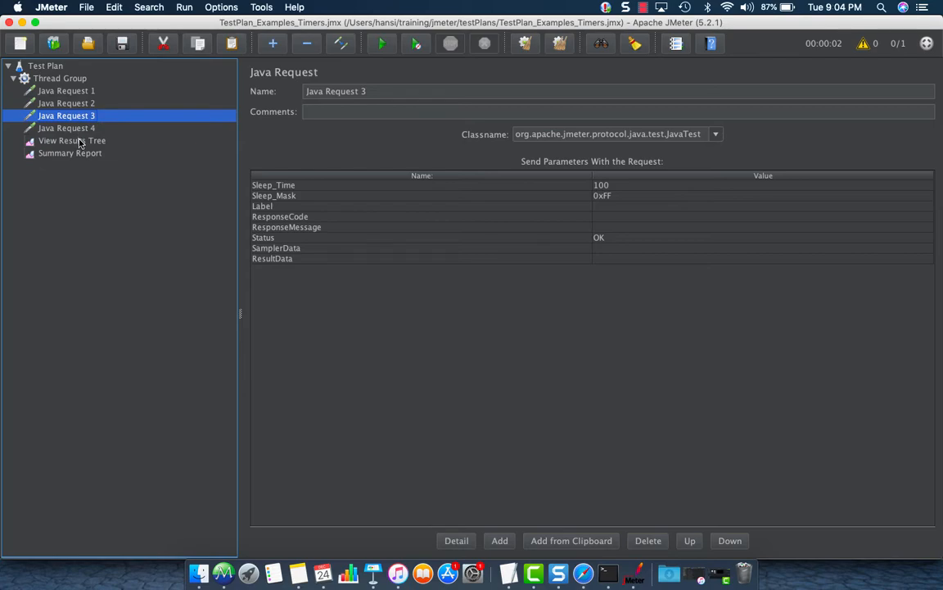
pyautogui.click(584, 573)
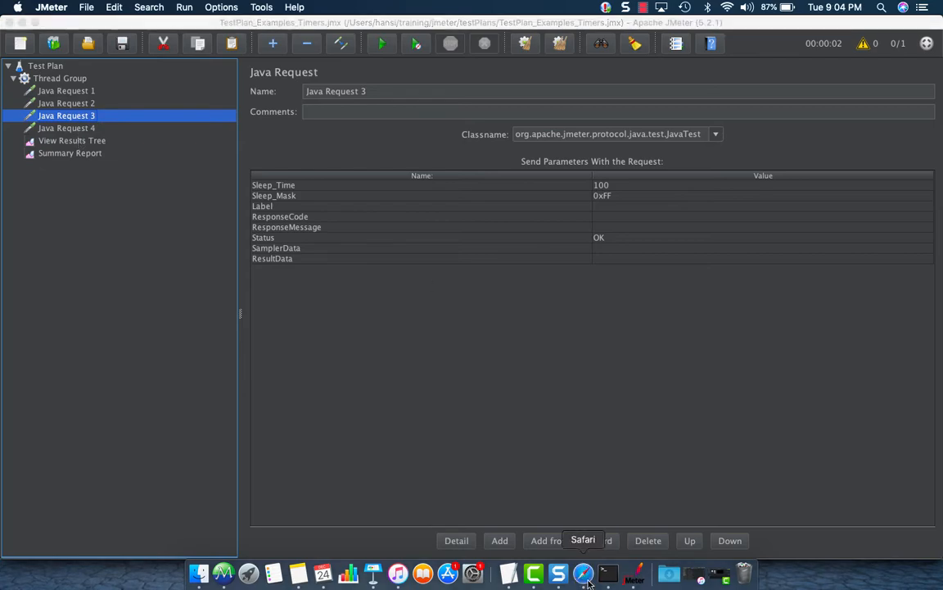
# Load hrm.pragmatictestlabs.com in a new Safari tab from the autocompleted 'hrm'.
pyautogui.moveTo(693, 1)
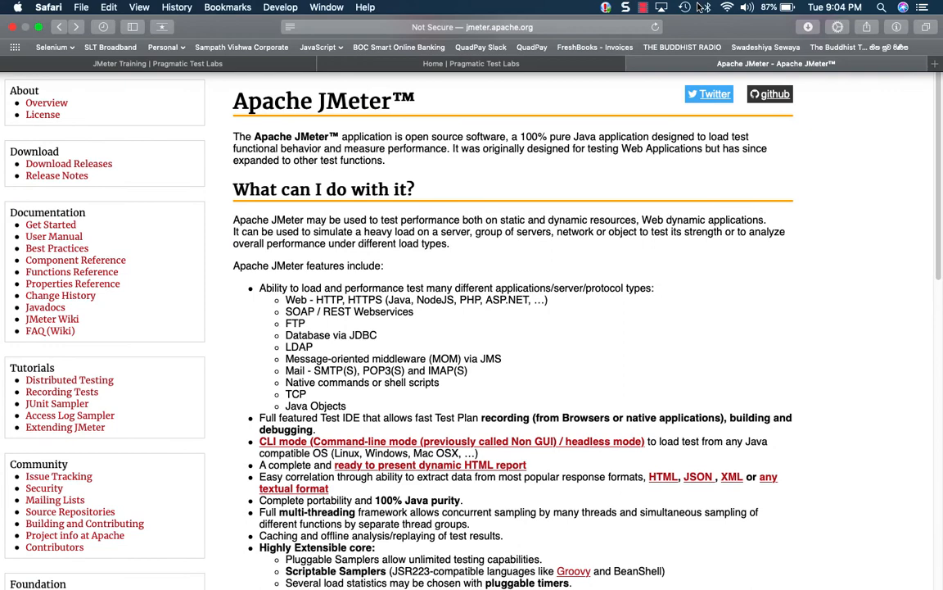
pyautogui.click(934, 66)
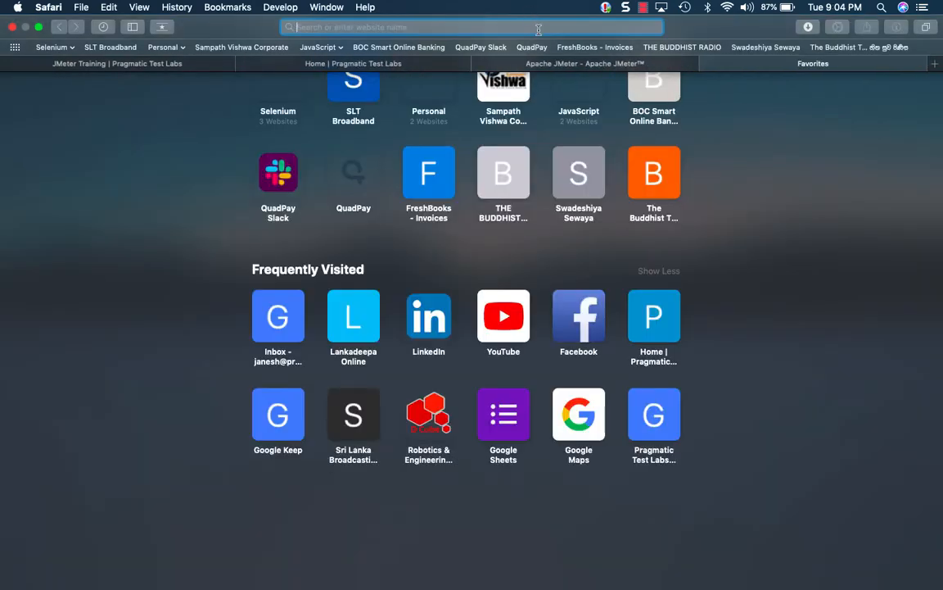
pyautogui.write('hrm.pragmatictestlabs.com')
pyautogui.press('Return')
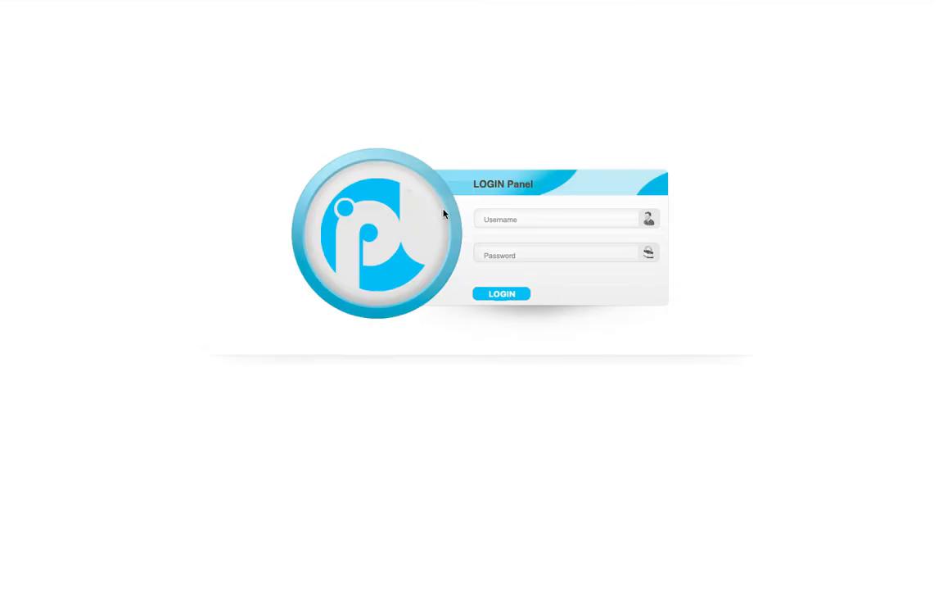
pyautogui.click(510, 218)
pyautogui.write('Admin')
pyautogui.press('Tab')
pyautogui.write('admin123')
pyautogui.click(504, 298)
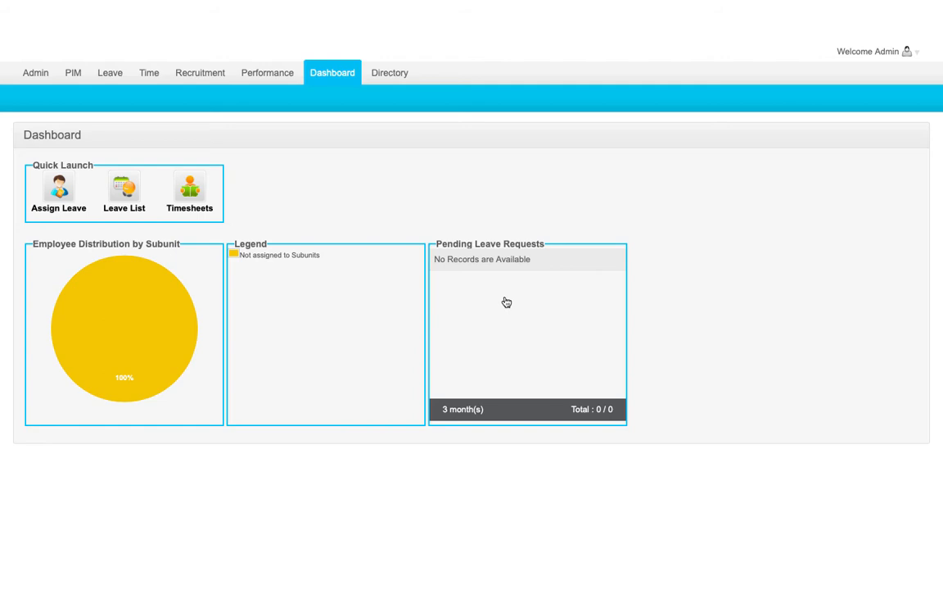
pyautogui.click(890, 55)
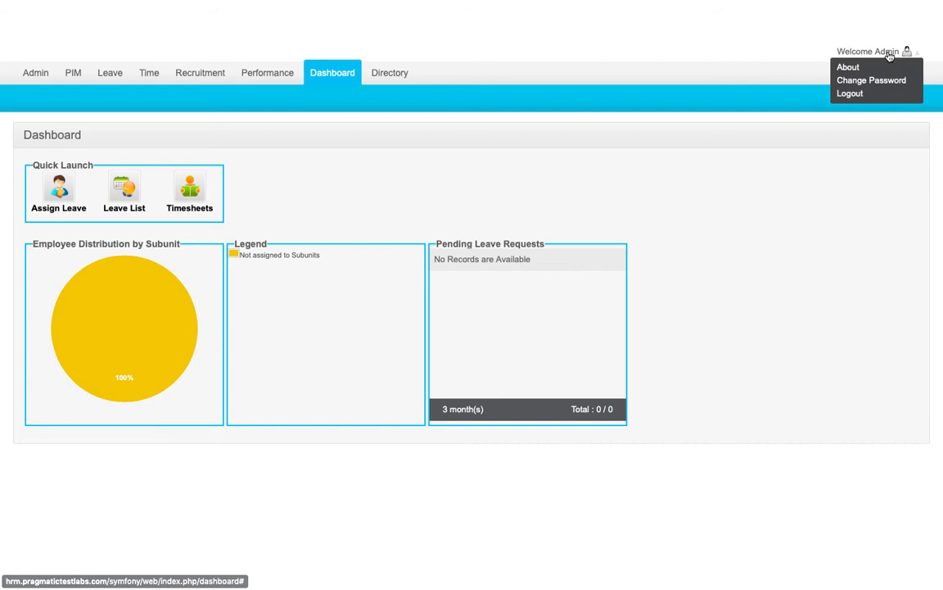
pyautogui.click(850, 94)
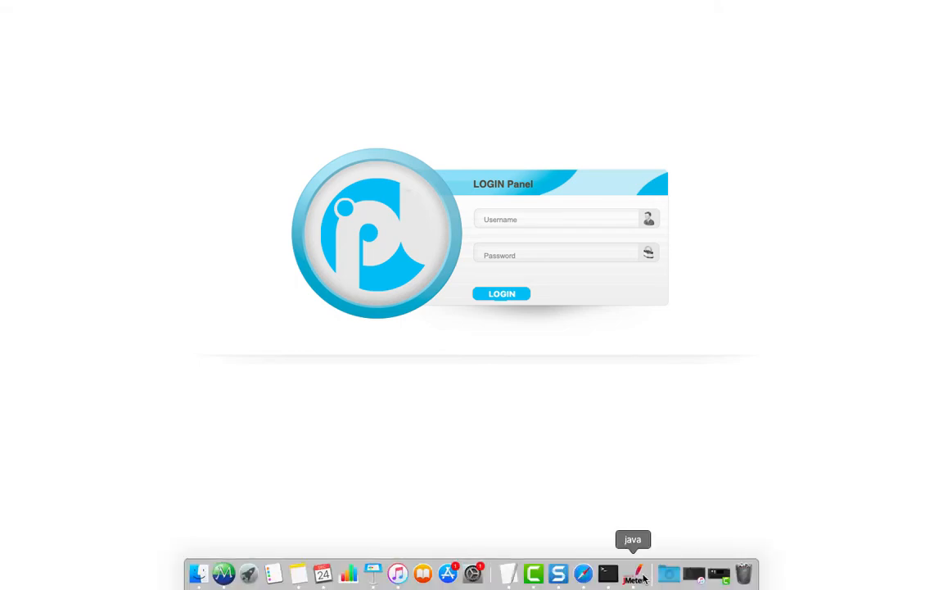
# Return to JMeter and view the Thread Group: 1 thread, 1 s ramp-up, loop count 1.
pyautogui.click(634, 572)
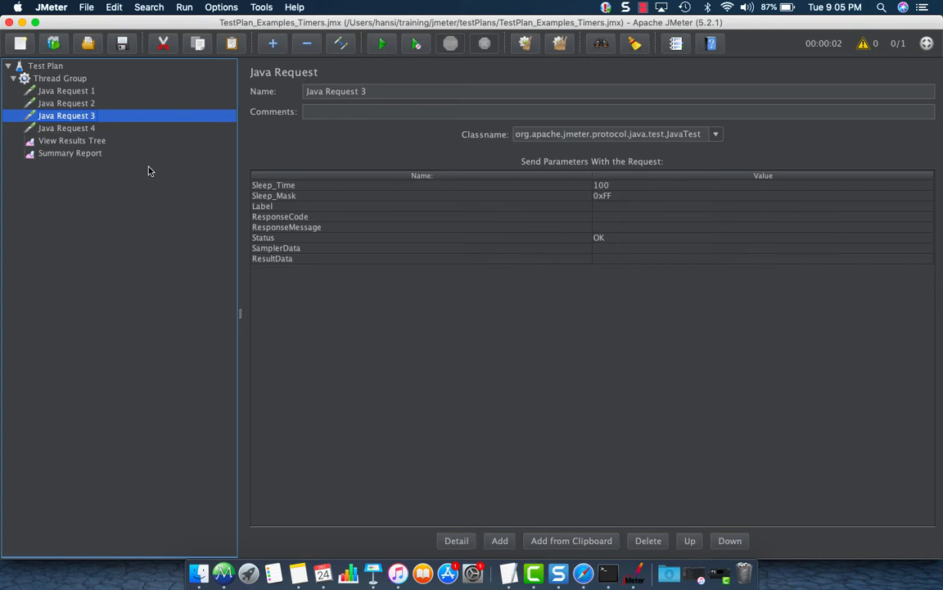
pyautogui.click(60, 81)
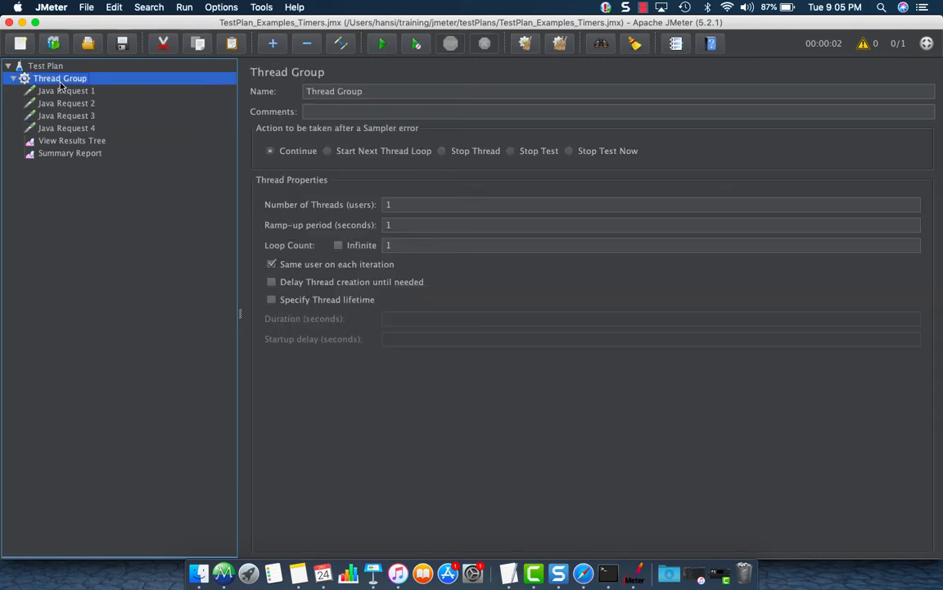
# Add a 300 ms Constant Timer, move it to the top of the Thread Group, and select its delay.
pyautogui.rightClick(60, 82)
pyautogui.moveTo(73, 93)
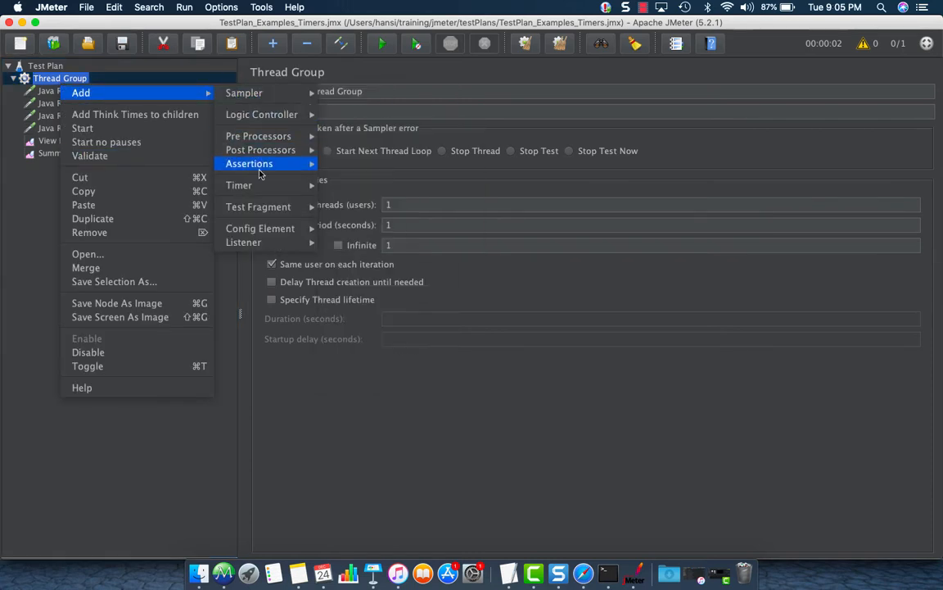
pyautogui.moveTo(257, 189)
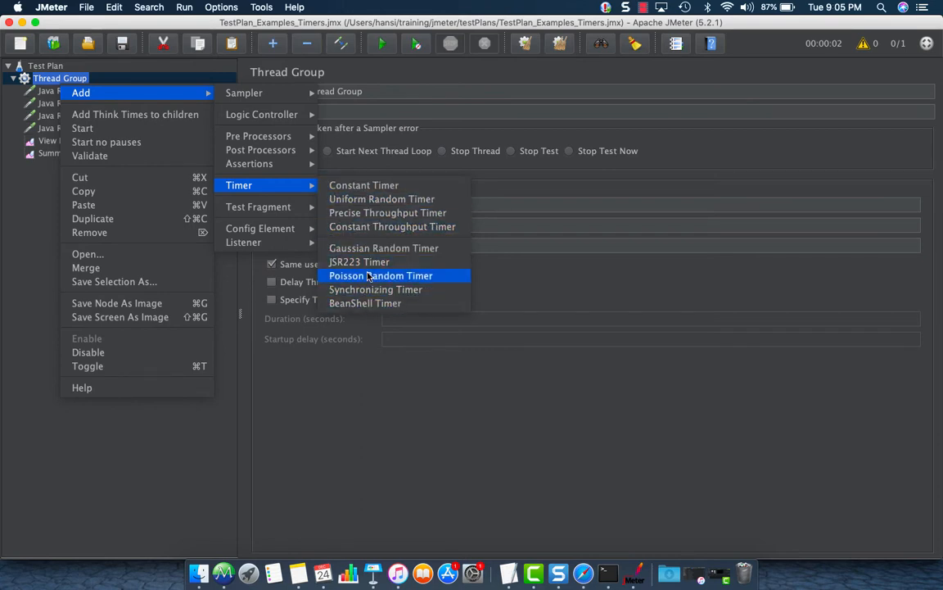
pyautogui.click(372, 189)
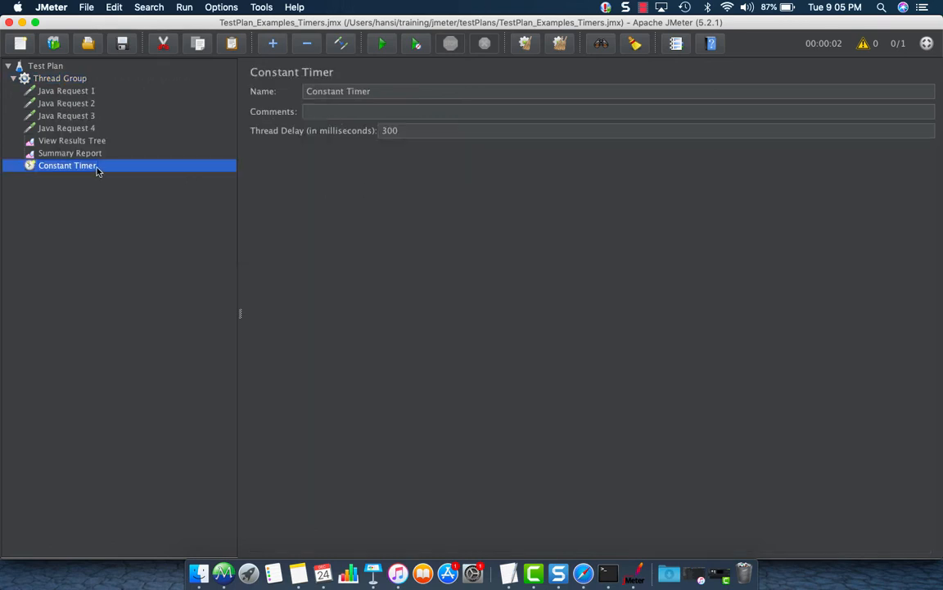
pyautogui.moveTo(96, 170); pyautogui.dragTo(83, 83)
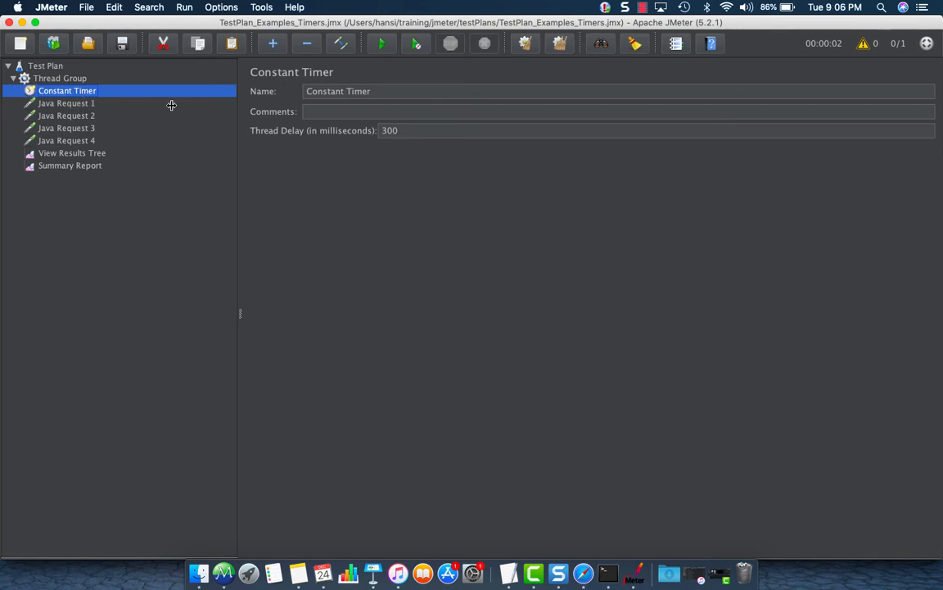
pyautogui.moveTo(410, 131); pyautogui.dragTo(344, 133)
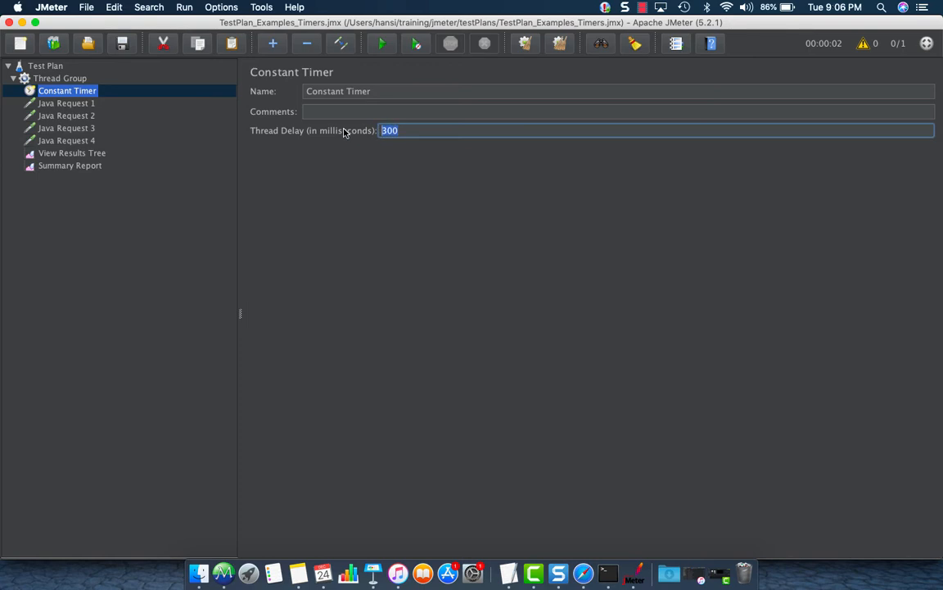
# Change the Constant Timer's thread delay to 1000 ms.
pyautogui.write('1000')
pyautogui.click(89, 156)
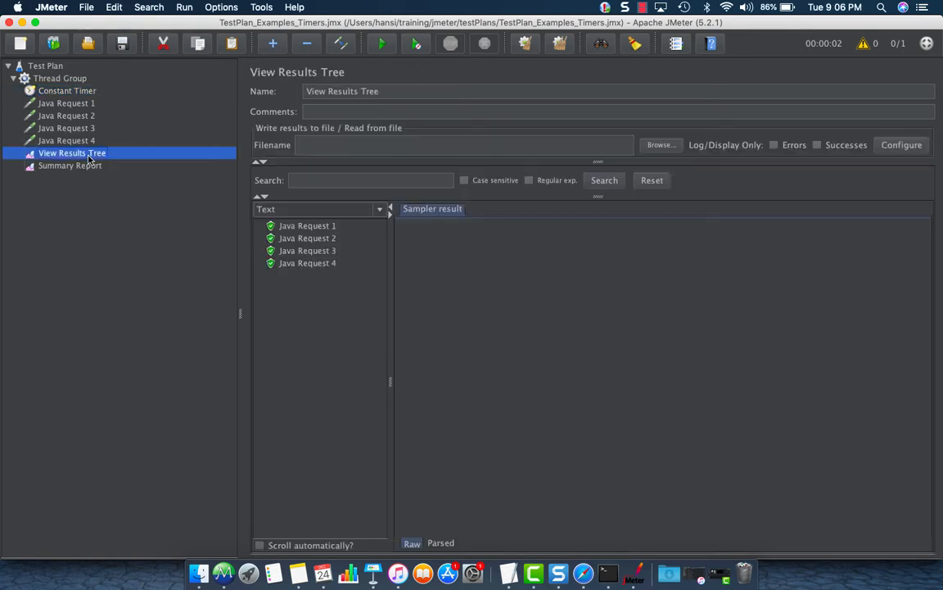
pyautogui.click(72, 91)
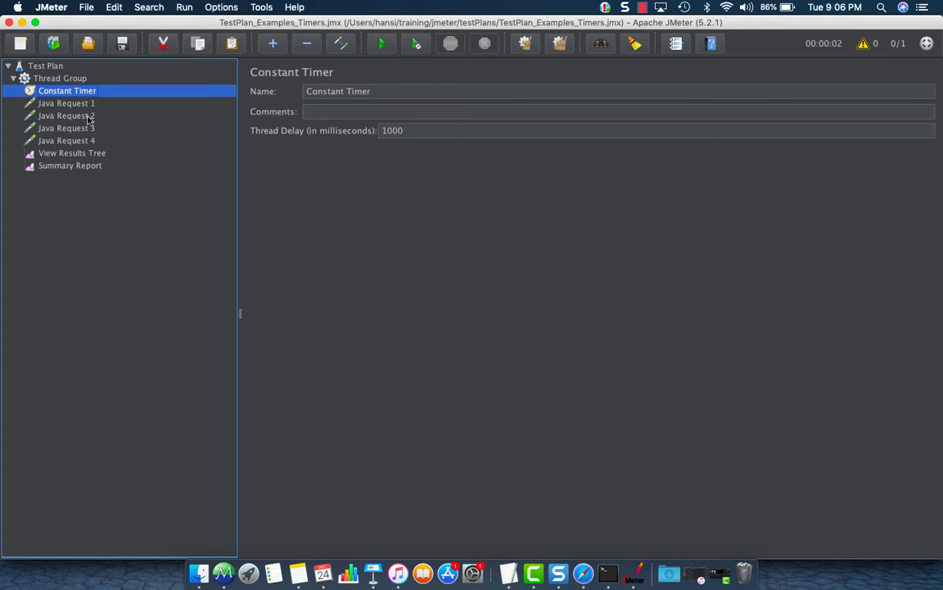
# Check Java Requests 4 and 1, the timer, and the Summary Report and View Results Tree results.
pyautogui.click(84, 144)
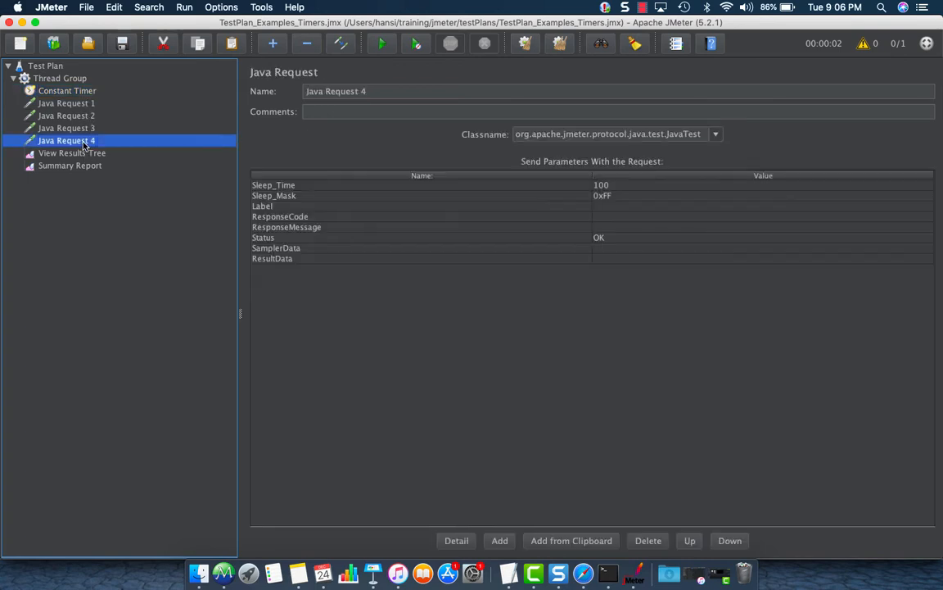
pyautogui.click(81, 105)
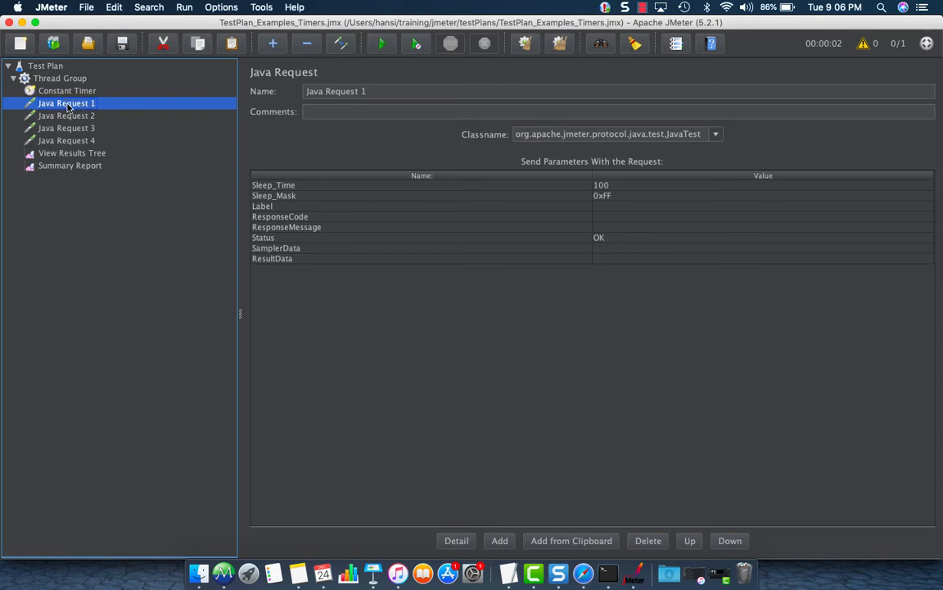
pyautogui.click(65, 93)
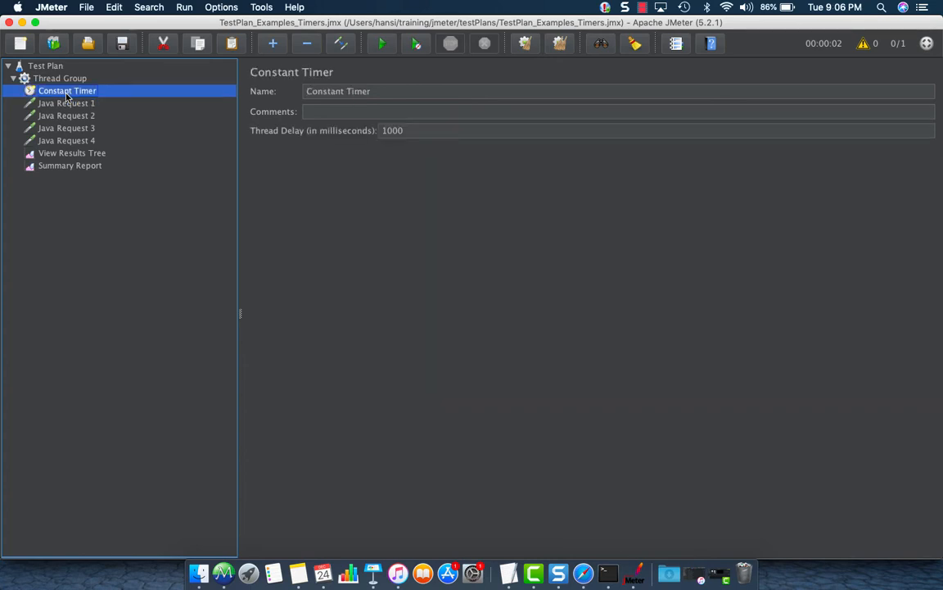
pyautogui.click(68, 105)
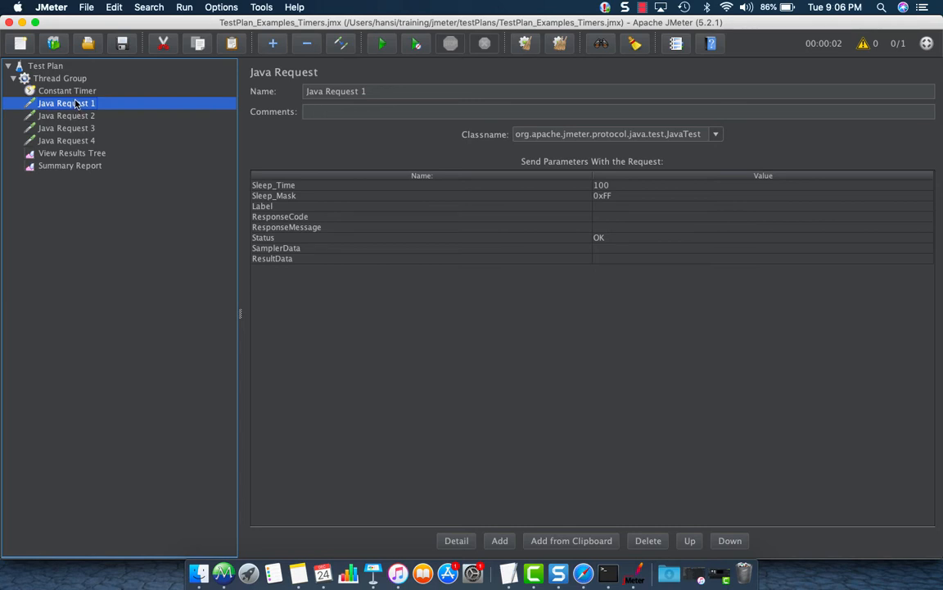
pyautogui.click(71, 94)
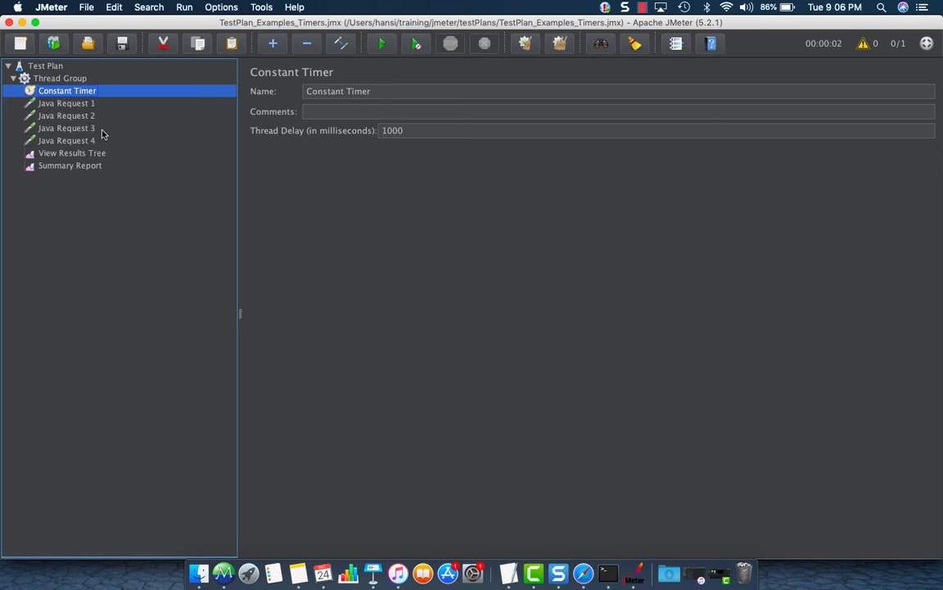
pyautogui.click(92, 167)
pyautogui.click(89, 154)
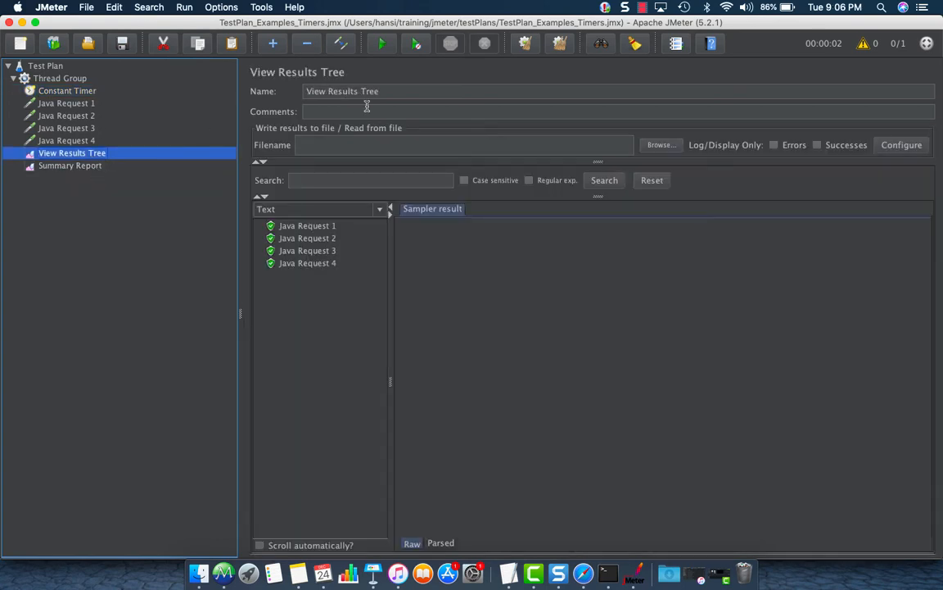
# Clear all previous results and start a fresh run with the 1000 ms timer.
pyautogui.click(556, 46)
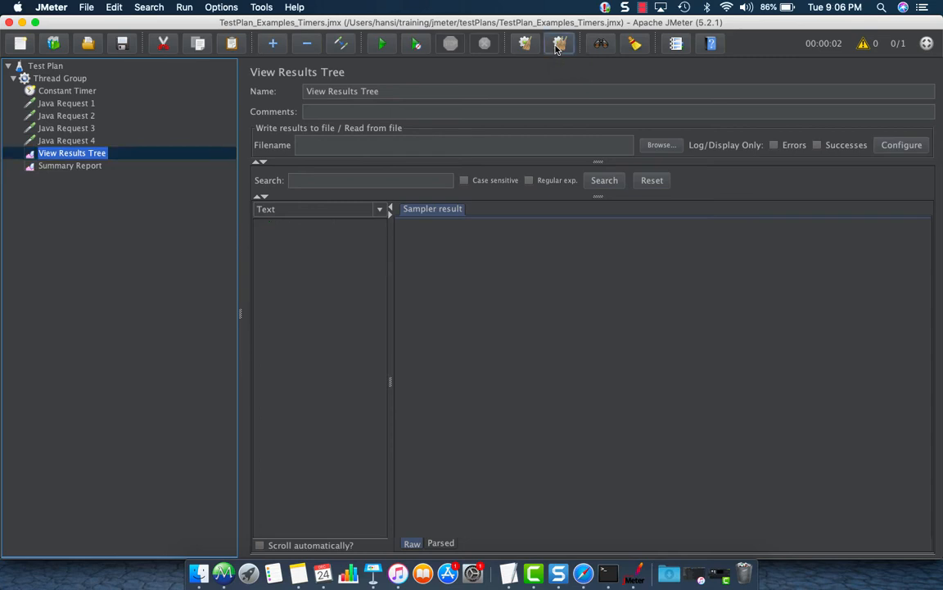
pyautogui.click(383, 46)
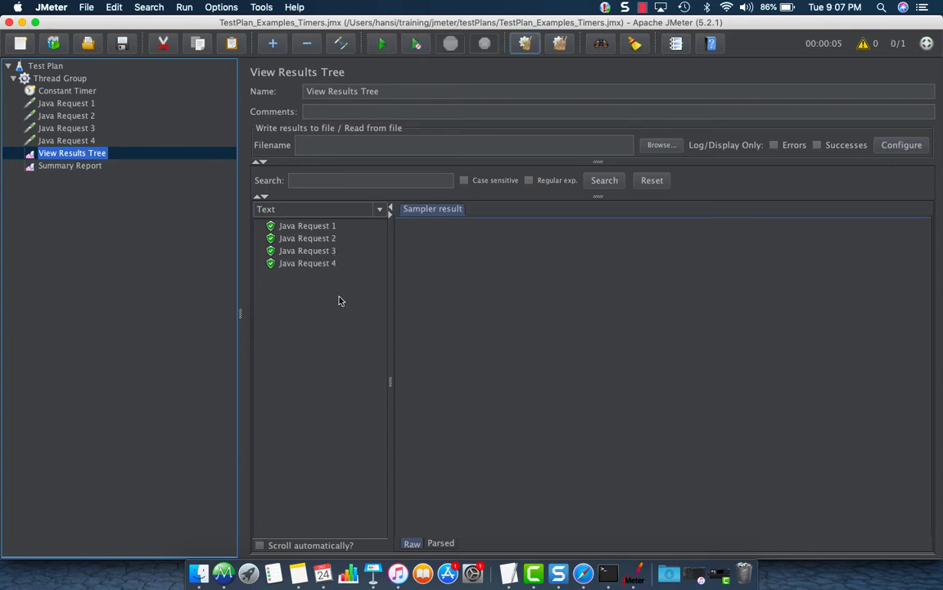
pyautogui.click(73, 91)
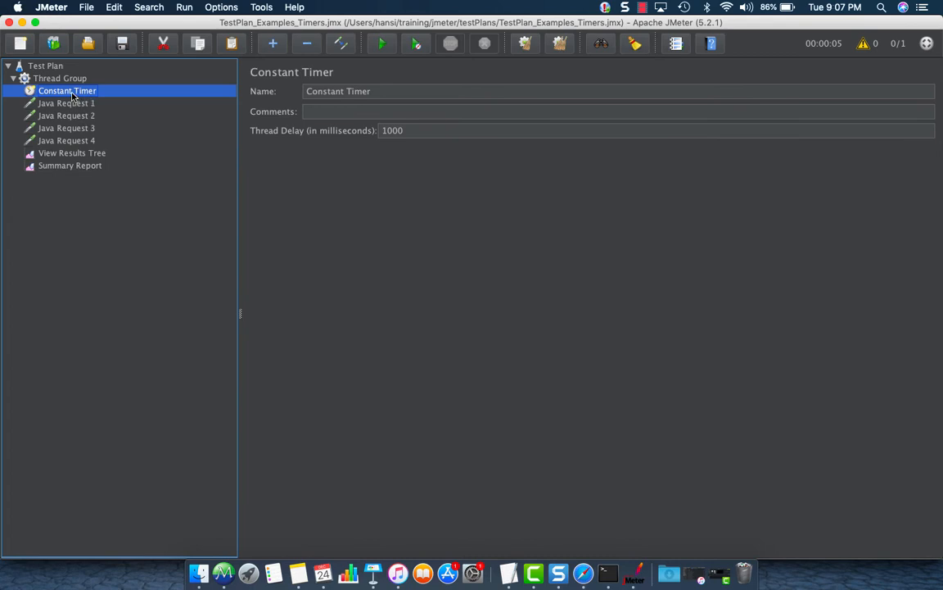
# Move the 1000 ms Constant Timer in the tree to become a child of Java Request 3.
pyautogui.moveTo(72, 97); pyautogui.dragTo(72, 125)
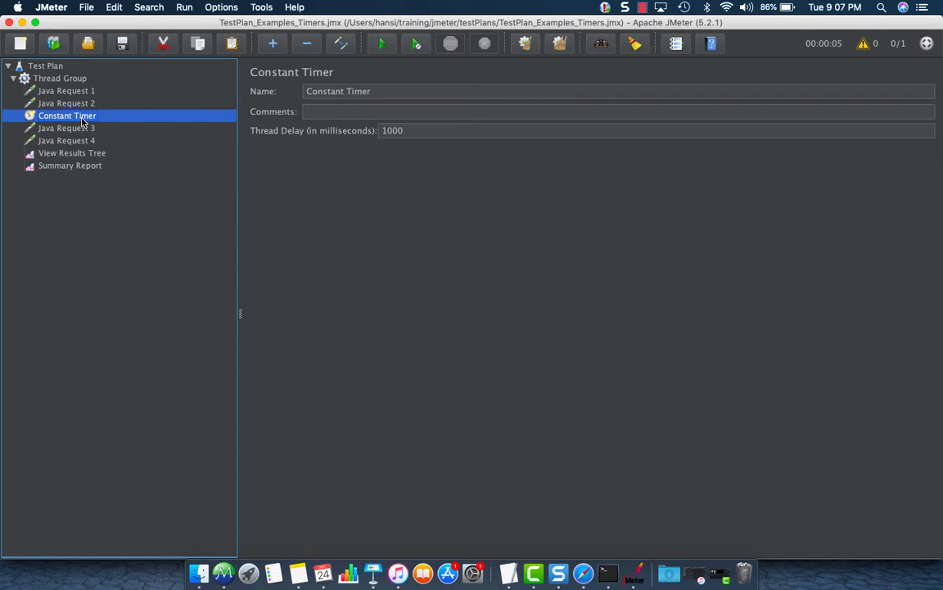
pyautogui.moveTo(82, 121)
pyautogui.mouseDown()
pyautogui.moveTo(92, 131)
pyautogui.moveTo(80, 113)
pyautogui.mouseUp()
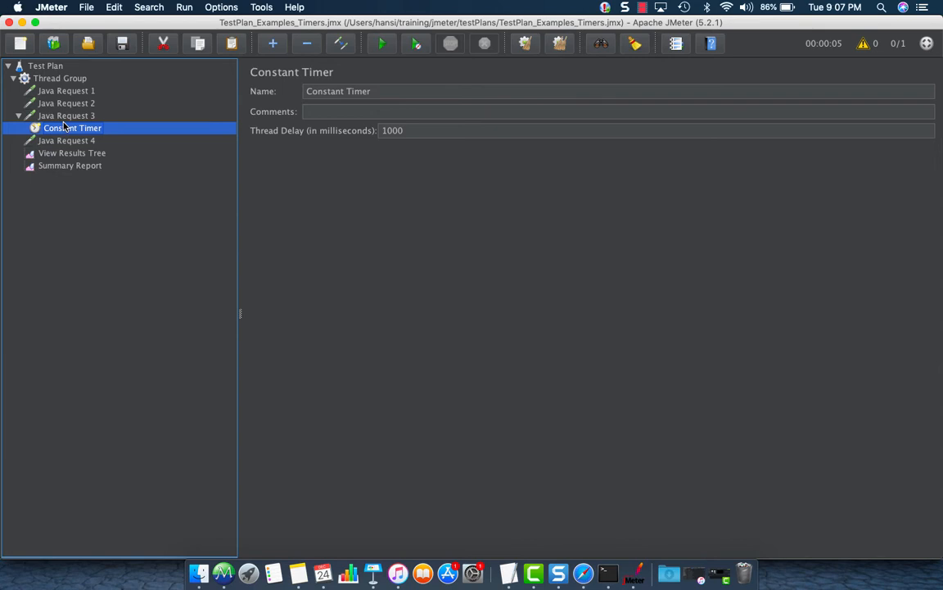
pyautogui.click(74, 82)
# Clear the View Results Tree and start a new run of the test plan.
pyautogui.moveTo(396, 245); pyautogui.dragTo(377, 248)
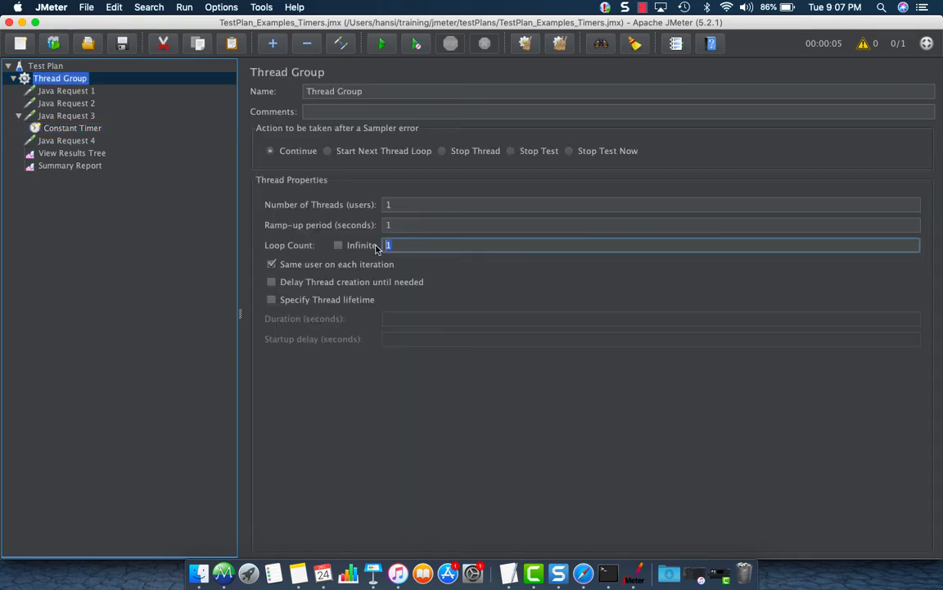
pyautogui.click(98, 154)
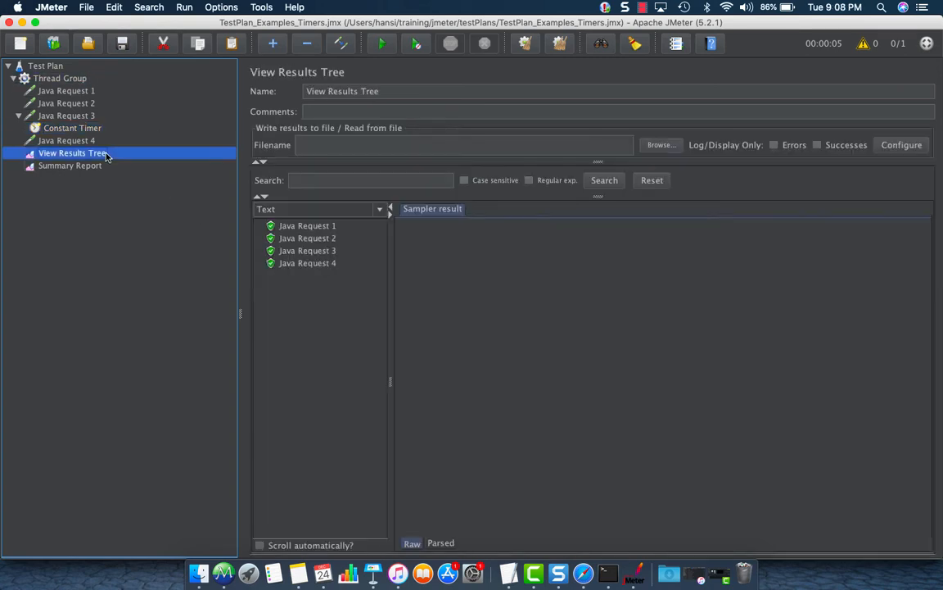
pyautogui.click(98, 166)
pyautogui.click(92, 153)
pyautogui.click(548, 46)
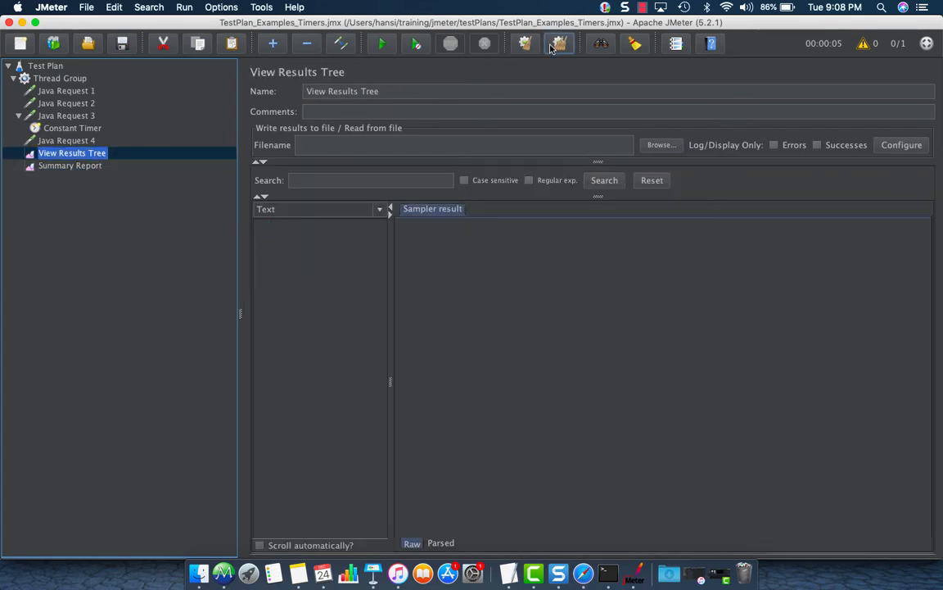
pyautogui.click(383, 45)
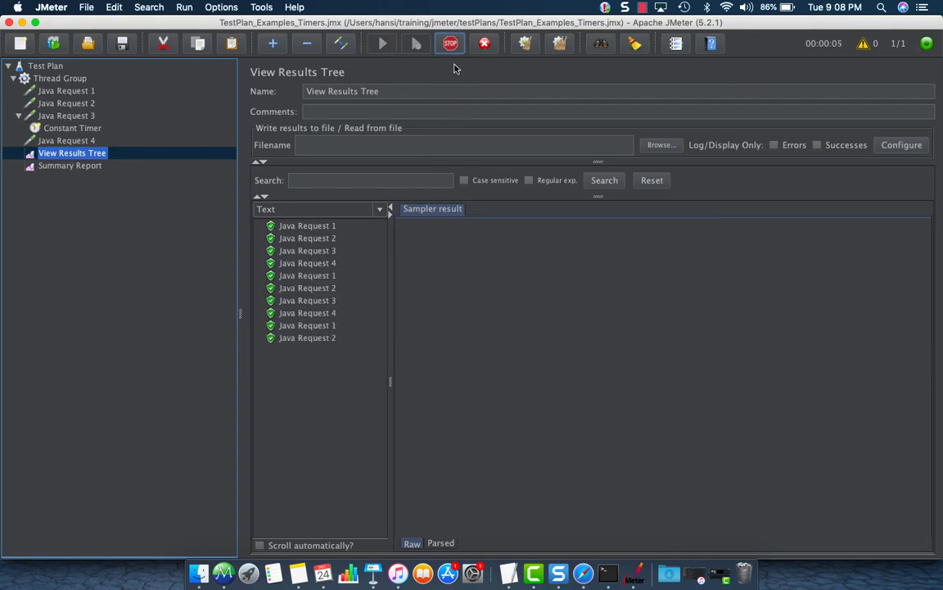
# Inspect the Constant Timer nested under Java Request 3.
pyautogui.click(19, 115)
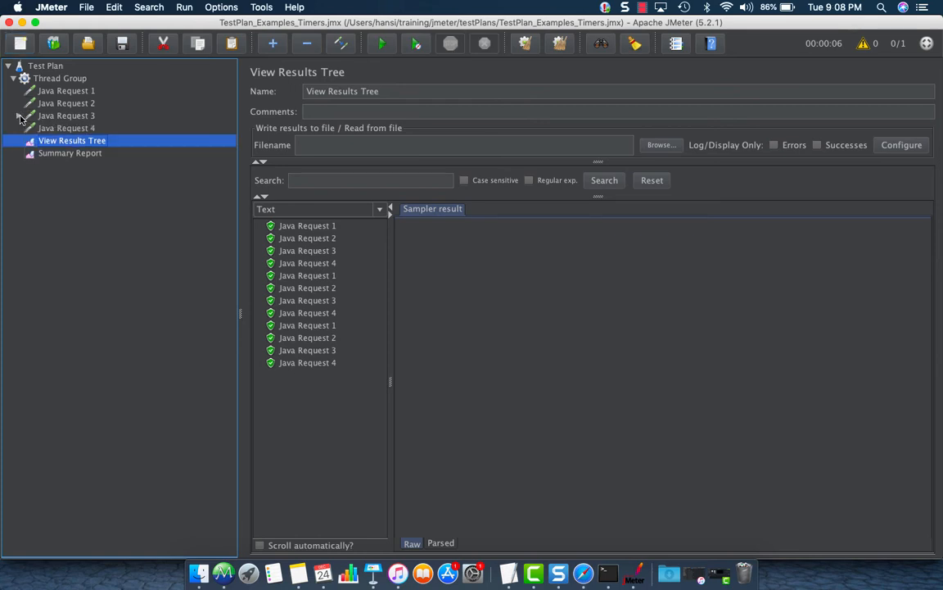
pyautogui.click(20, 115)
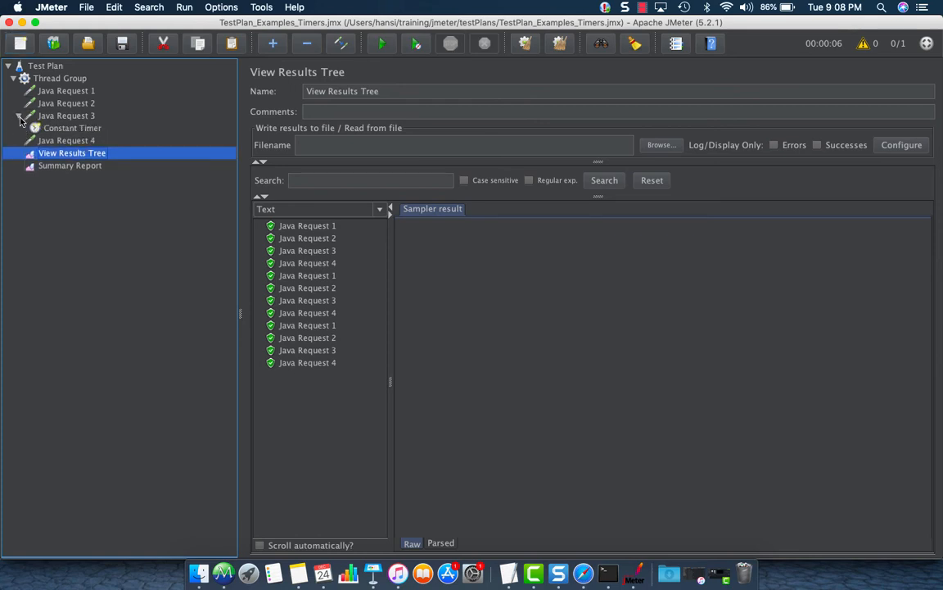
pyautogui.click(58, 129)
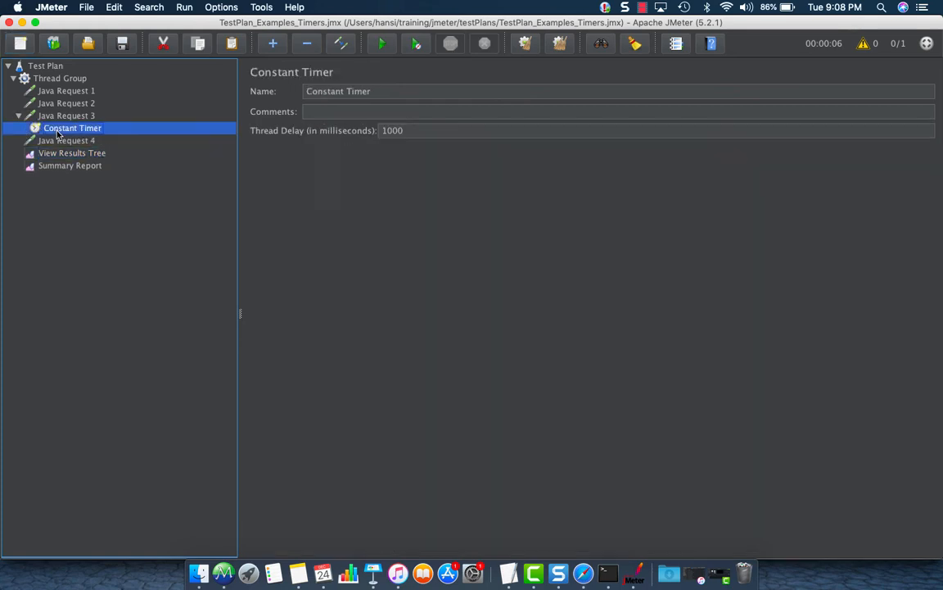
# Add a Flow Control Action sampler and place it right after Java Request 2.
pyautogui.rightClick(53, 78)
pyautogui.moveTo(74, 89)
pyautogui.moveTo(239, 88)
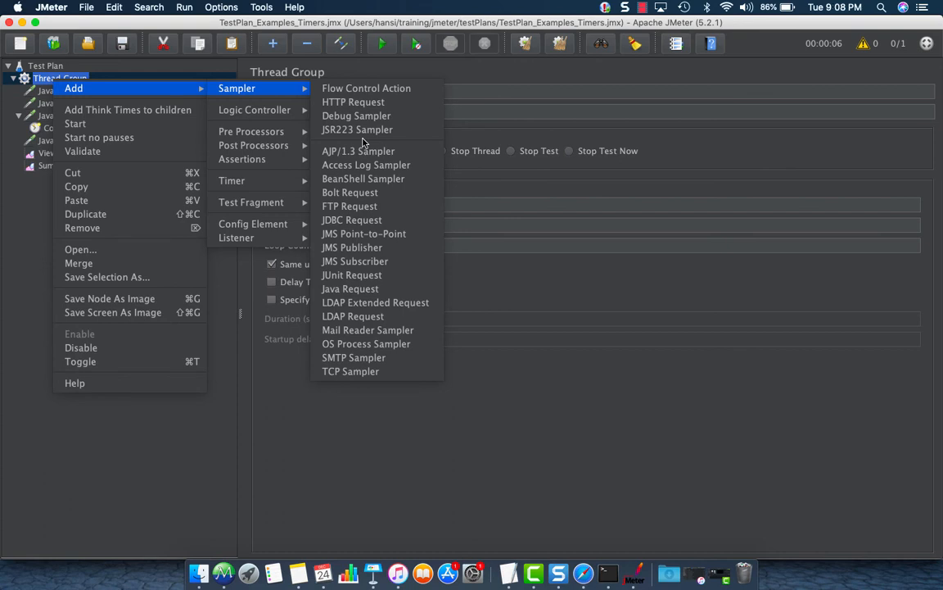
pyautogui.click(361, 87)
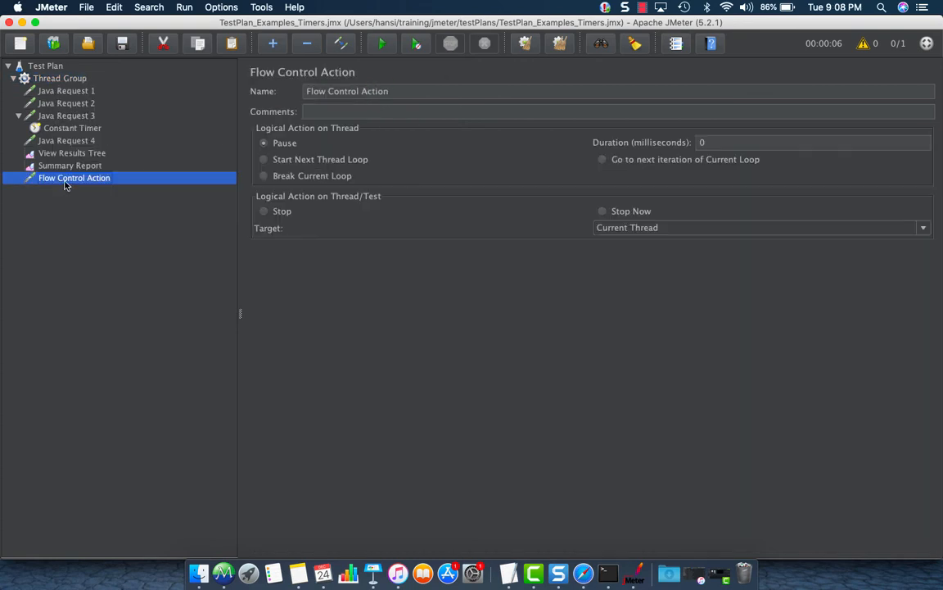
pyautogui.moveTo(65, 185); pyautogui.dragTo(65, 180)
pyautogui.moveTo(65, 181); pyautogui.dragTo(63, 119)
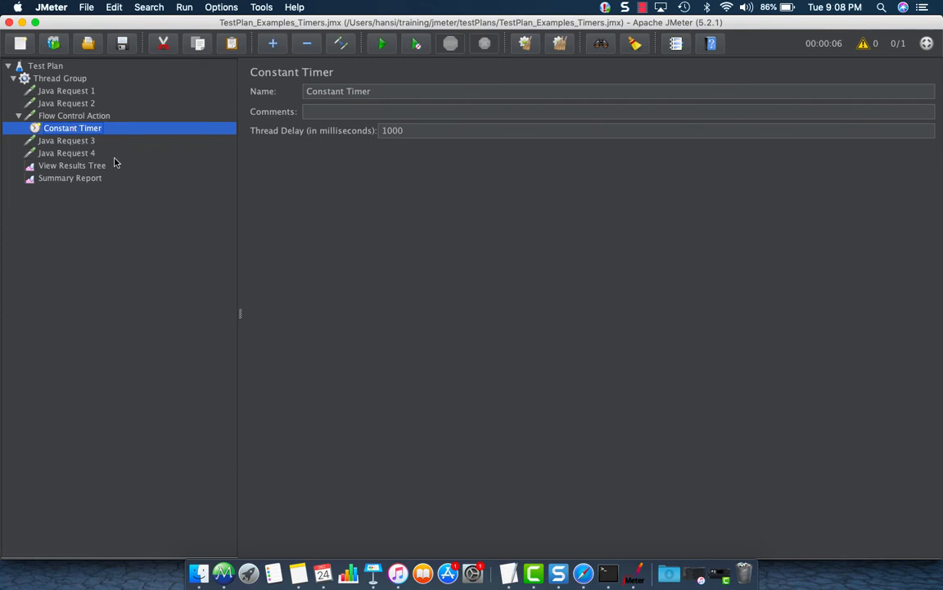
# Review the Flow Control Action's pause duration and its 1000 ms Constant Timer.
pyautogui.click(76, 116)
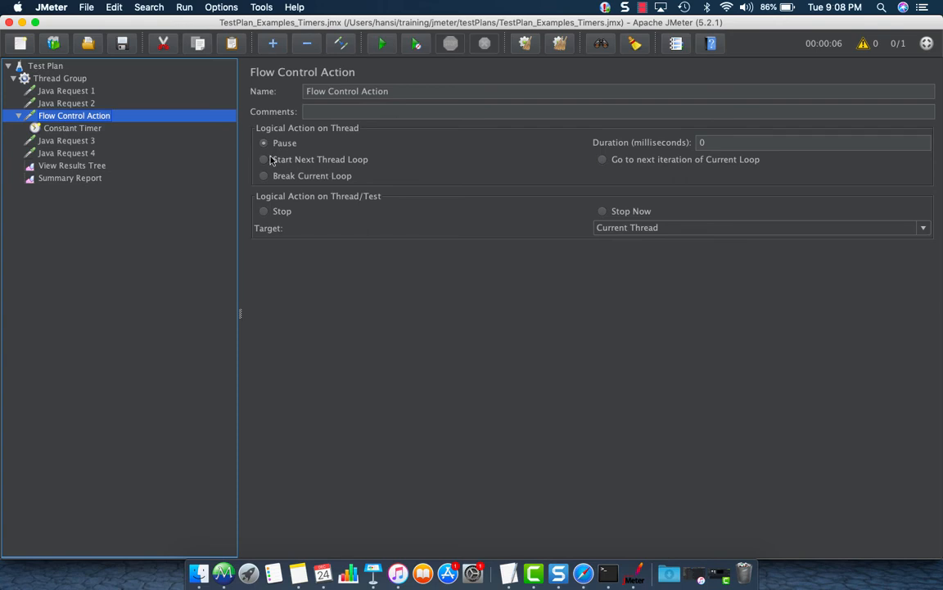
pyautogui.doubleClick(727, 144)
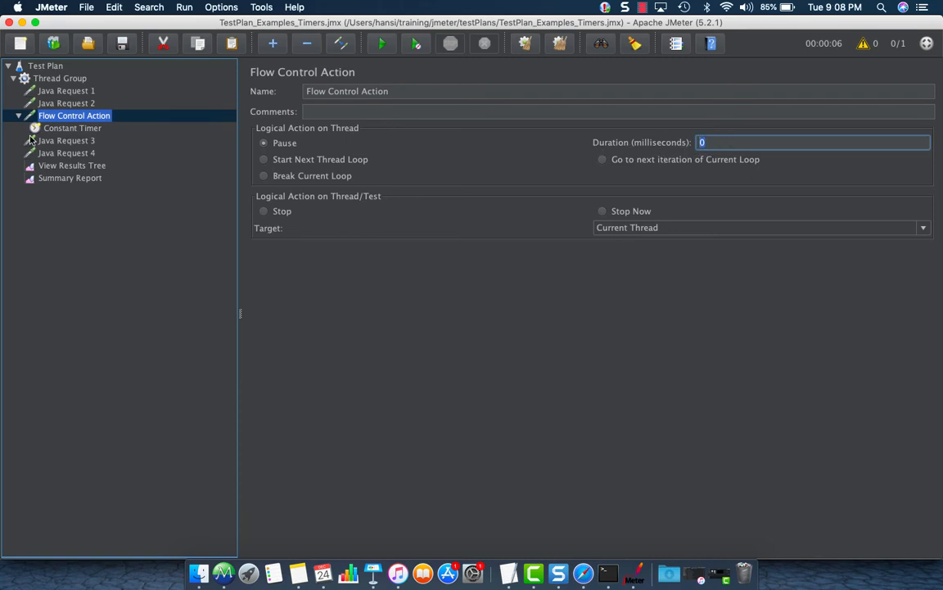
pyautogui.click(78, 129)
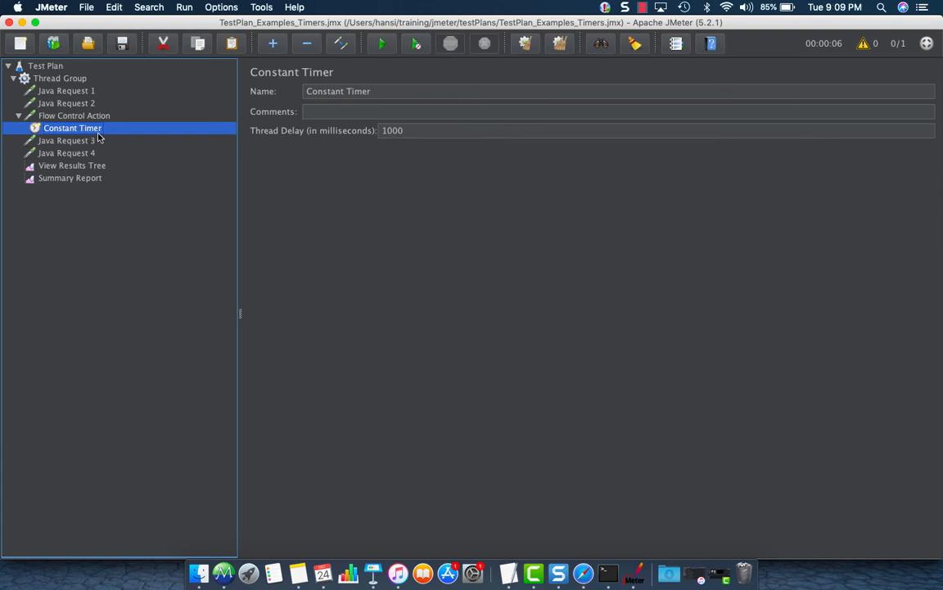
pyautogui.click(18, 115)
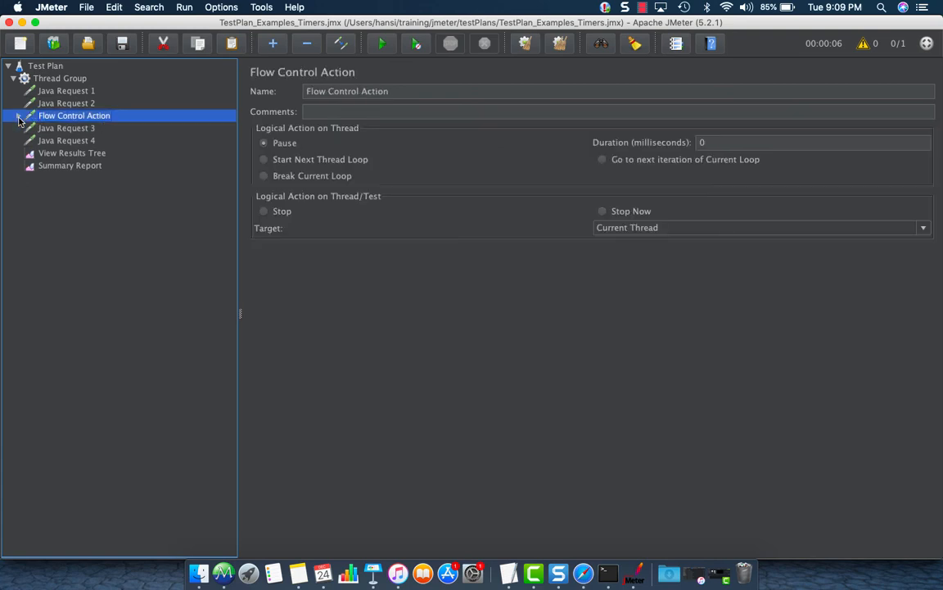
# Add a constant timer above Java Request 1 and name it 'Constant Timer 1'.
pyautogui.click(68, 103)
pyautogui.click(68, 127)
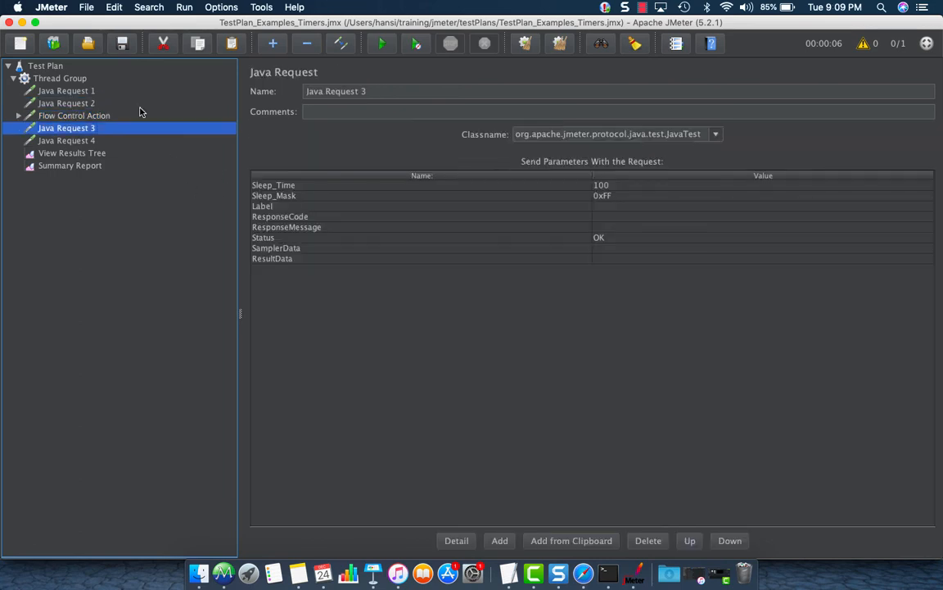
pyautogui.rightClick(73, 78)
pyautogui.moveTo(168, 97)
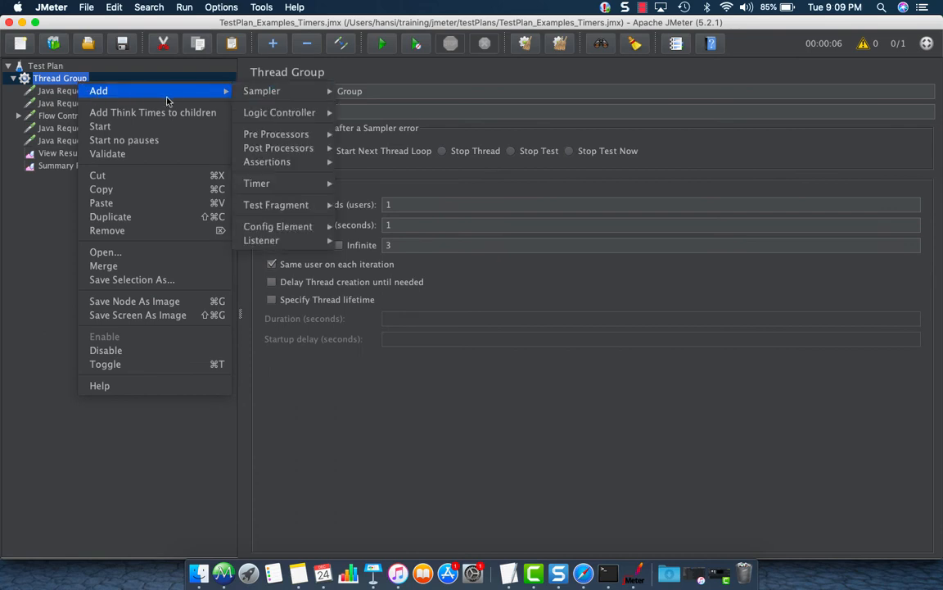
pyautogui.moveTo(262, 182)
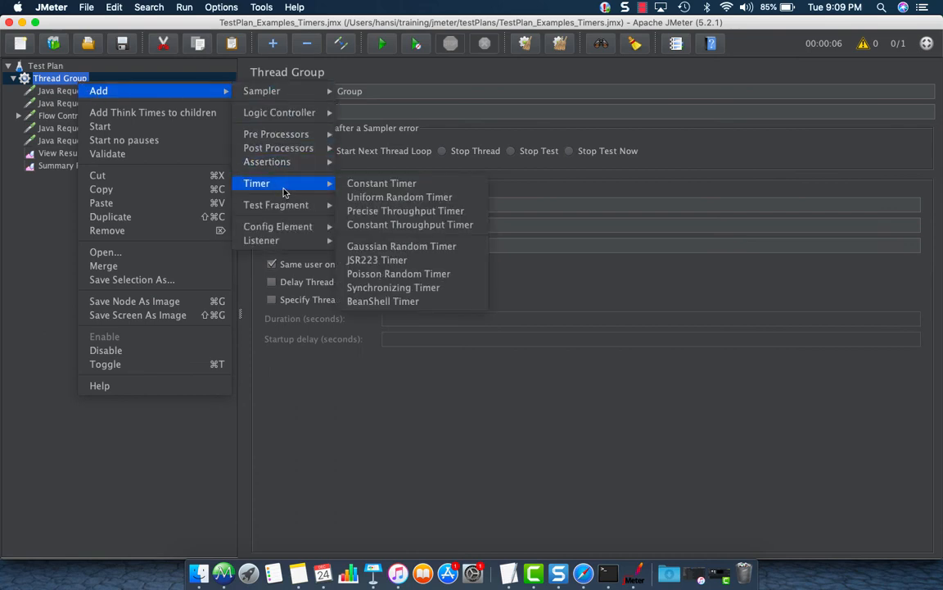
pyautogui.click(387, 187)
pyautogui.moveTo(69, 177); pyautogui.dragTo(78, 91)
pyautogui.click(439, 96)
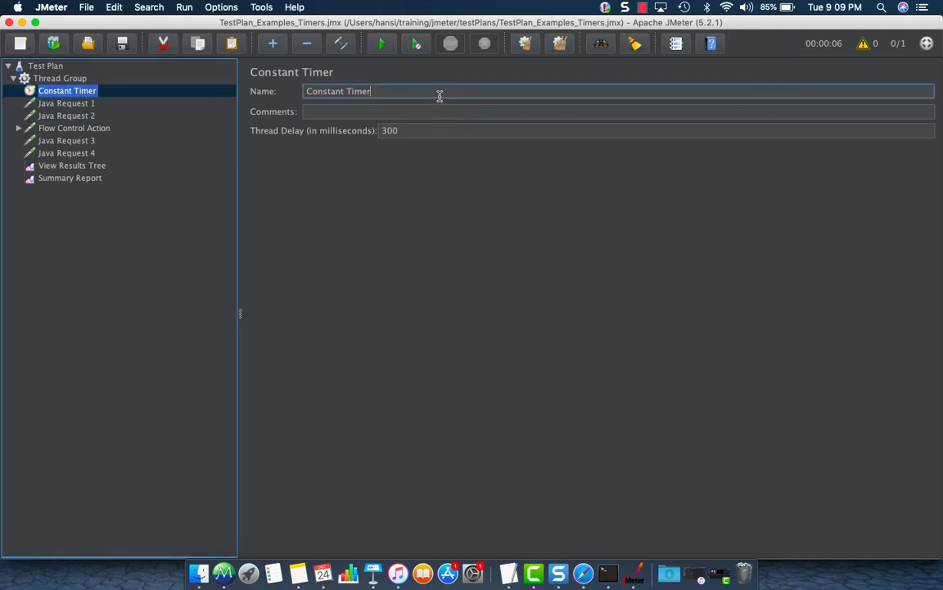
pyautogui.write('1')
pyautogui.click(72, 102)
# Add a second 300 ms timer below Constant Timer 1, named 'Constant Timer 2'.
pyautogui.click(78, 81)
pyautogui.rightClick(77, 82)
pyautogui.moveTo(217, 90)
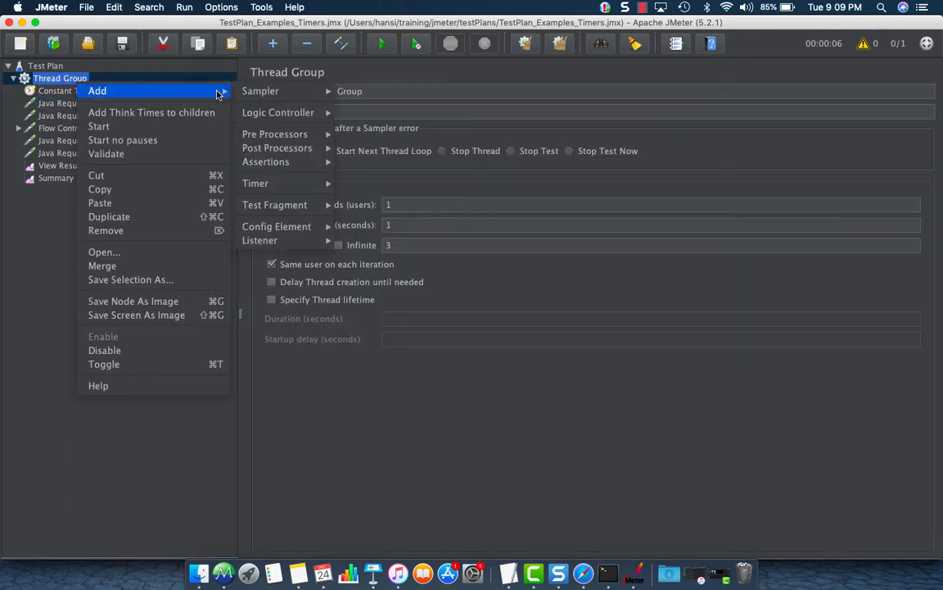
pyautogui.moveTo(302, 221)
pyautogui.moveTo(305, 184)
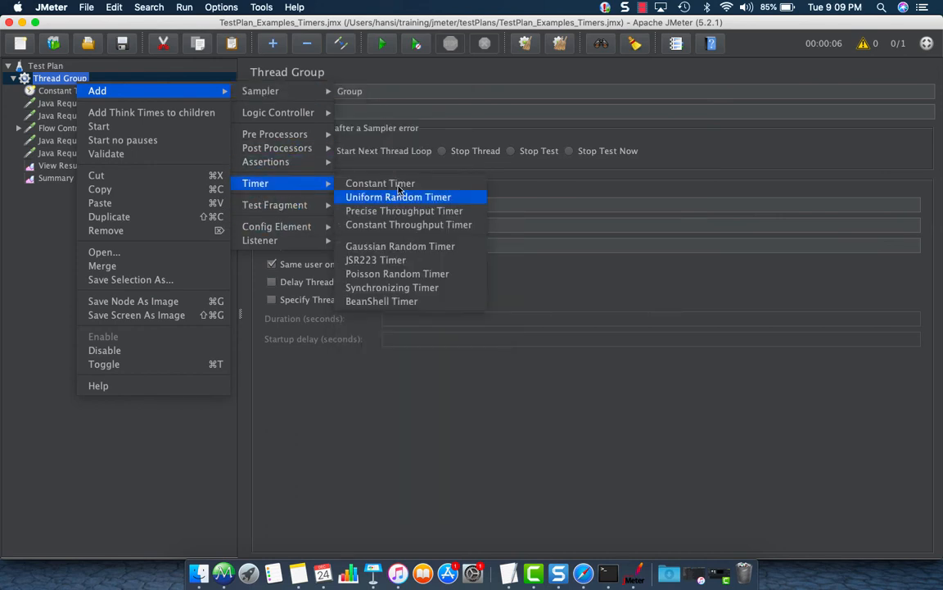
pyautogui.click(360, 182)
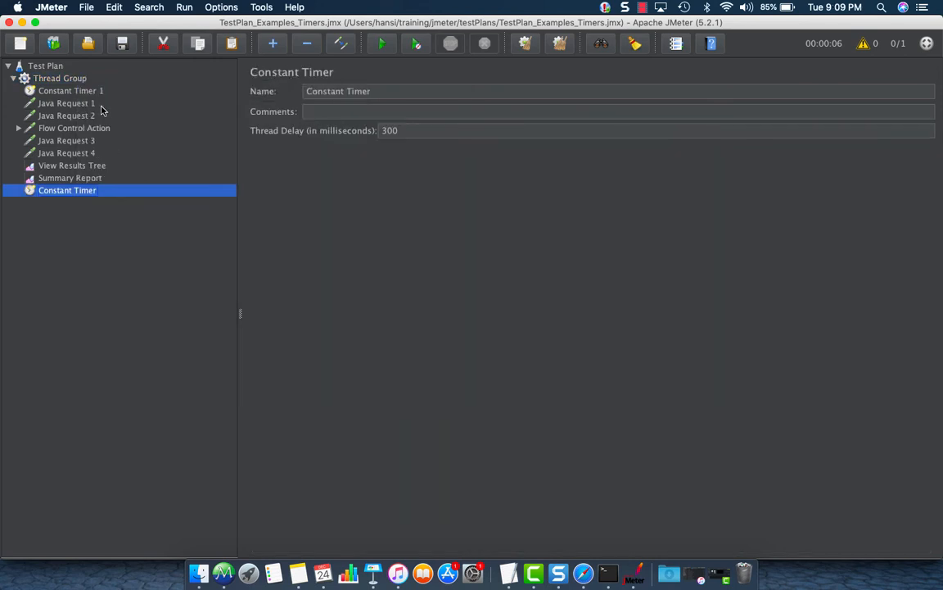
pyautogui.moveTo(69, 189); pyautogui.dragTo(67, 100)
pyautogui.click(411, 91)
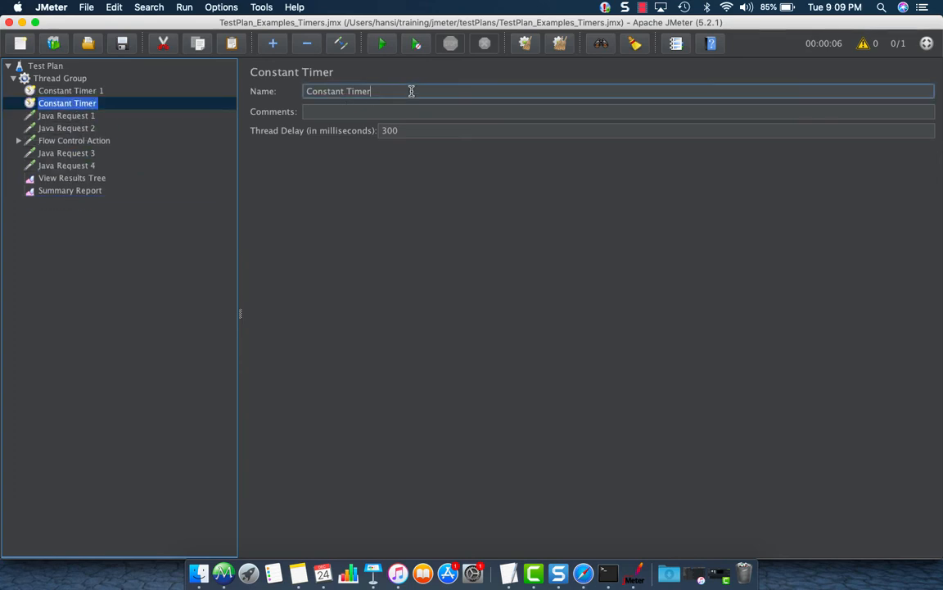
pyautogui.write('2')
pyautogui.click(71, 138)
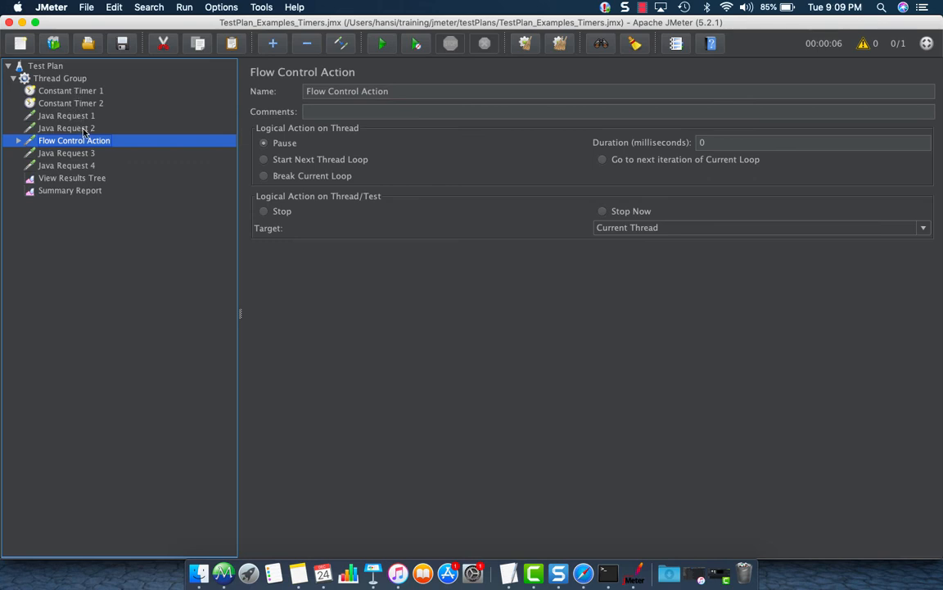
# Select the tree nodes from Constant Timer 1 through Java Request 4.
pyautogui.click(80, 118)
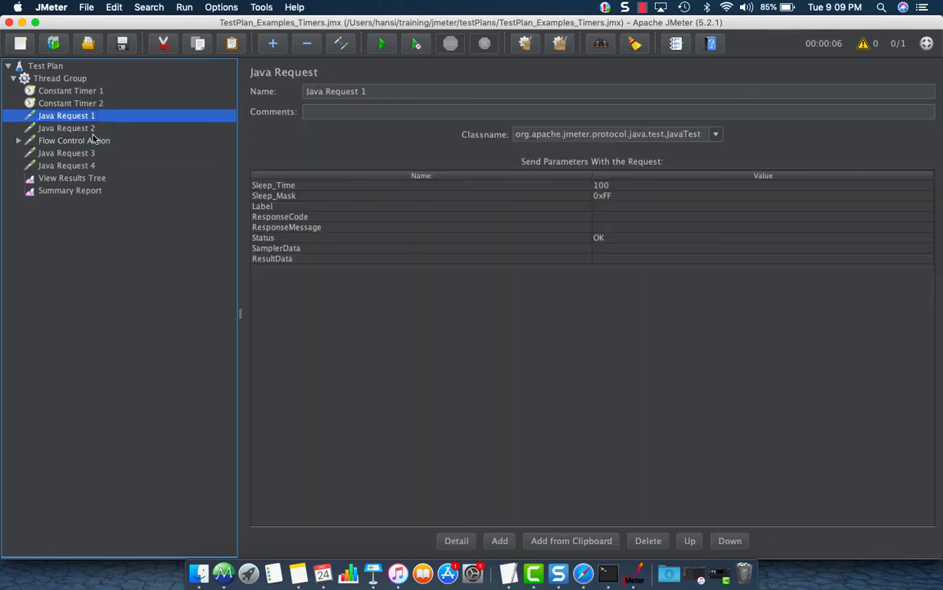
pyautogui.click(97, 190)
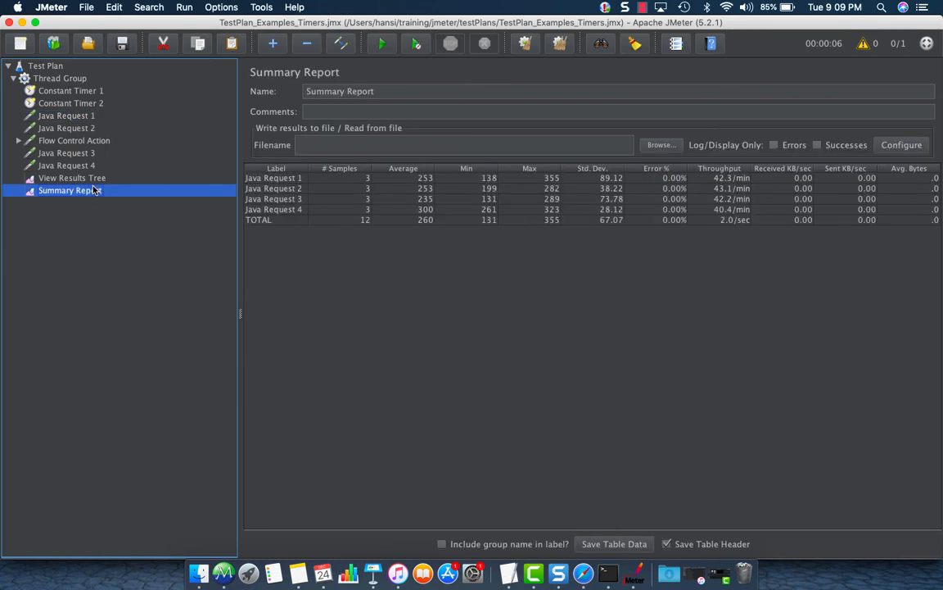
pyautogui.click(50, 91)
pyautogui.keyDown('shift'); pyautogui.click(53, 103); pyautogui.keyUp('shift')
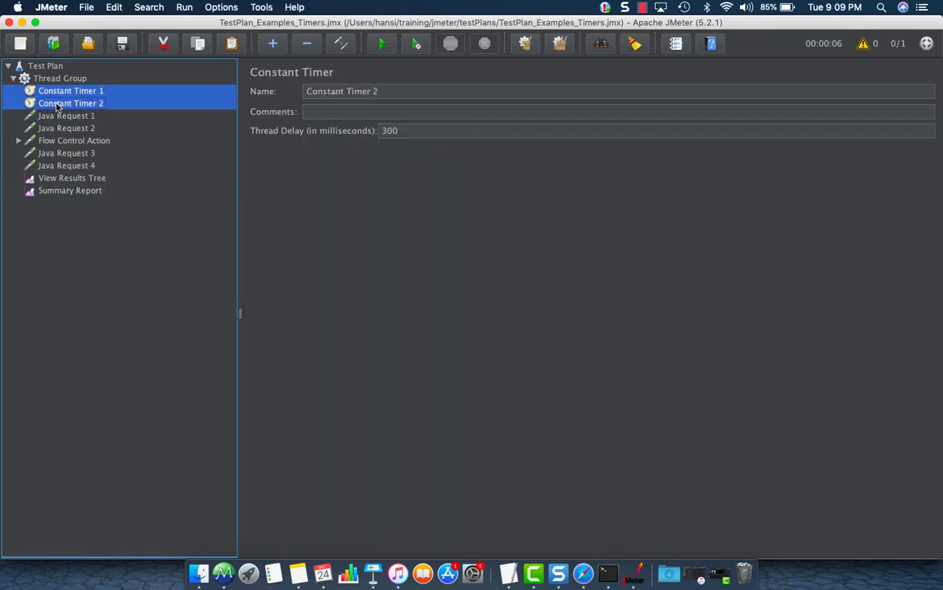
pyautogui.click(81, 99)
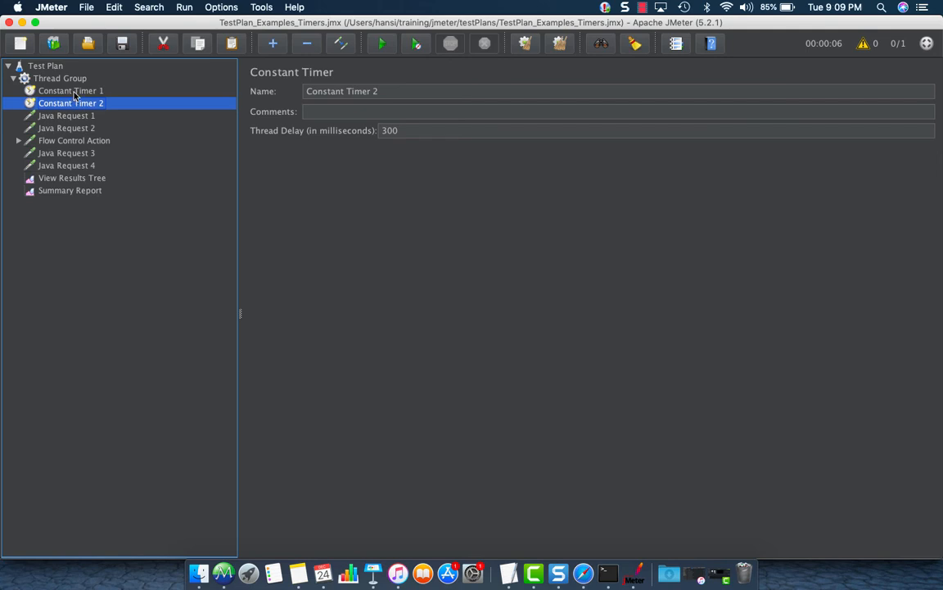
pyautogui.click(69, 90)
pyautogui.keyDown('shift'); pyautogui.click(68, 167); pyautogui.keyUp('shift')
pyautogui.rightClick(67, 166)
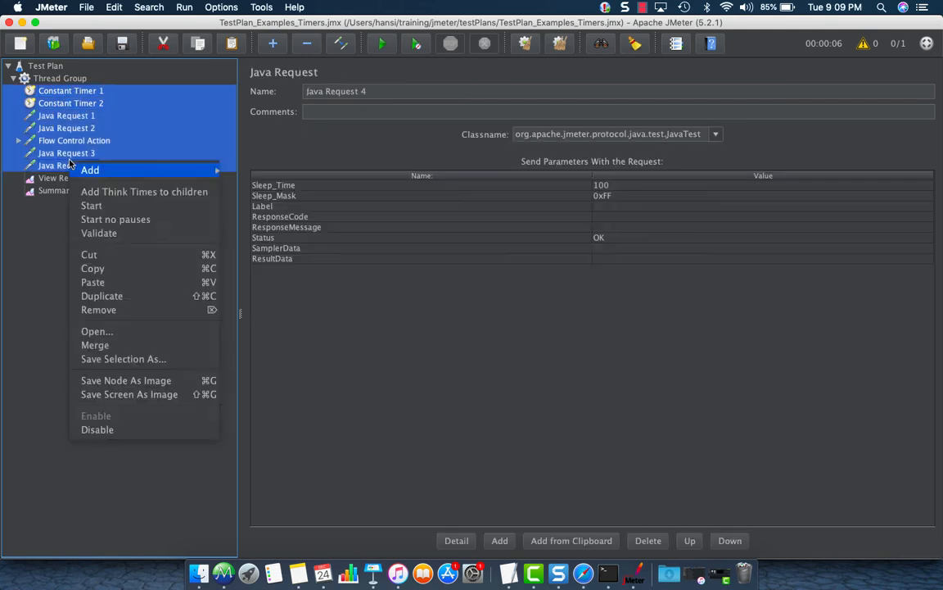
pyautogui.click(68, 91)
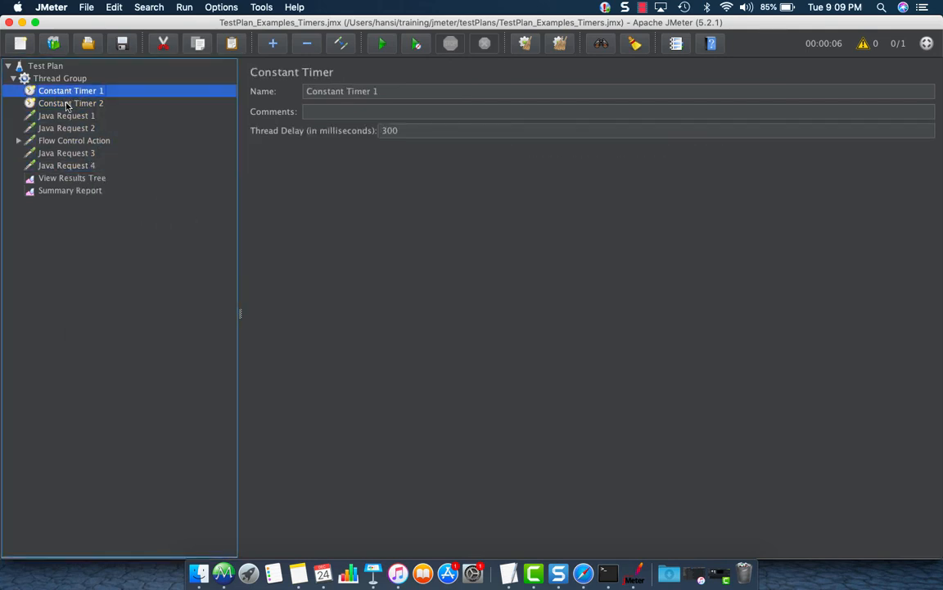
pyautogui.keyDown('shift'); pyautogui.click(59, 168); pyautogui.keyUp('shift')
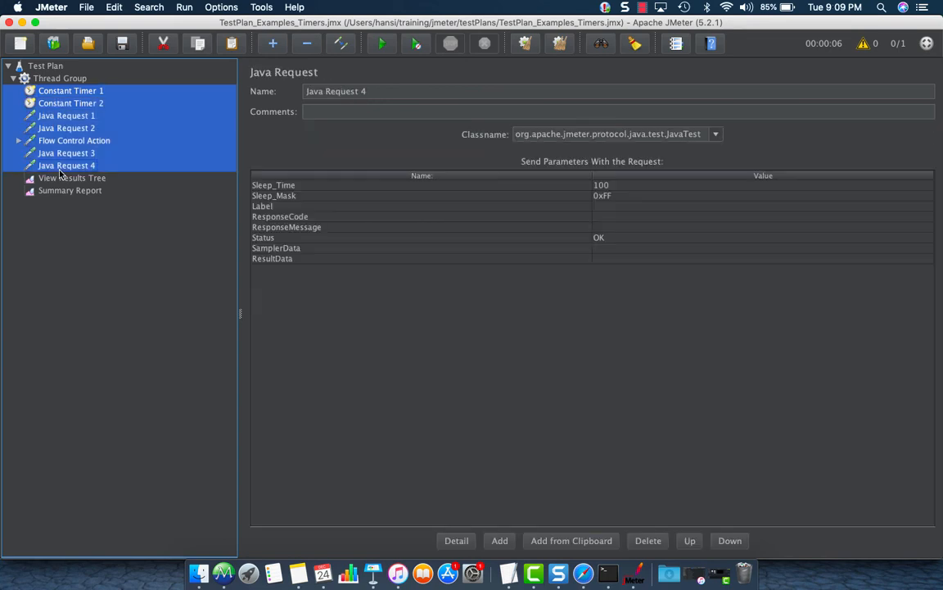
# Insert a Transaction Controller as parent of the selected timers and requests.
pyautogui.rightClick(60, 168)
pyautogui.moveTo(81, 188)
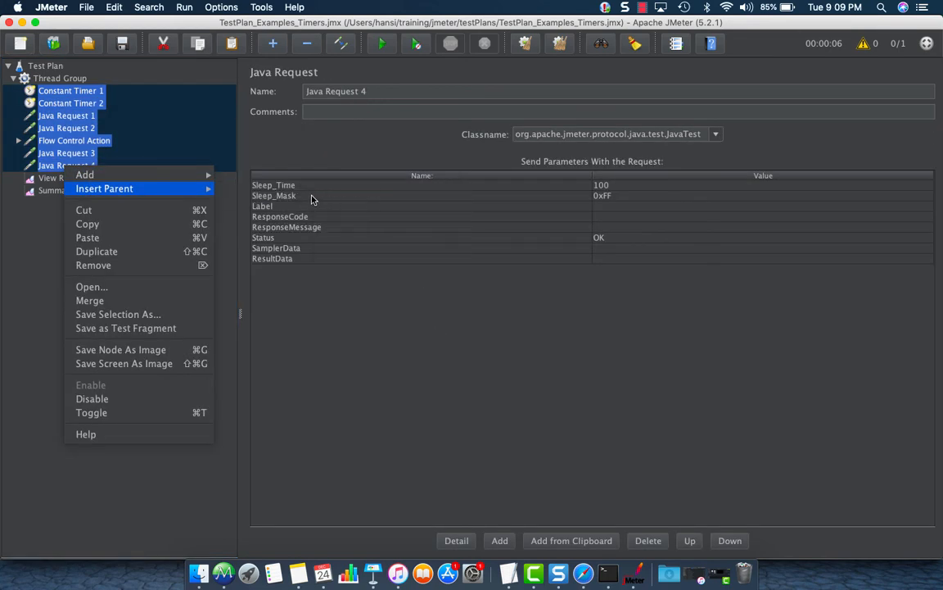
pyautogui.click(311, 200)
pyautogui.click(18, 91)
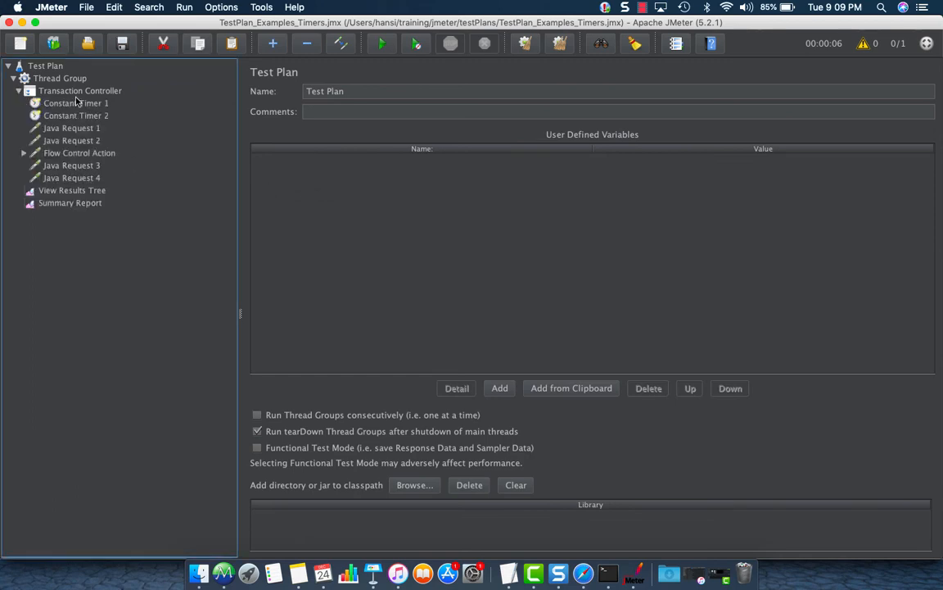
pyautogui.click(79, 91)
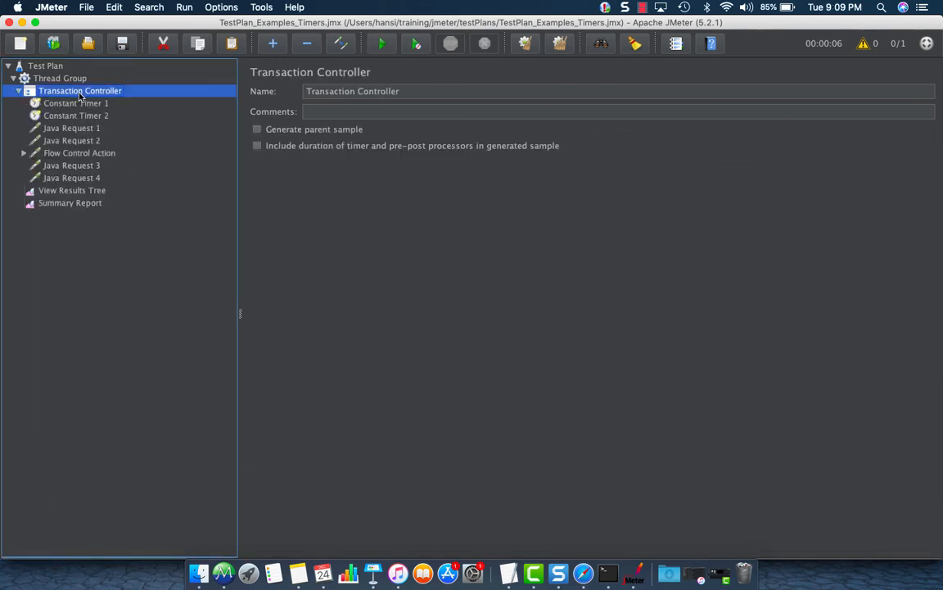
pyautogui.click(77, 205)
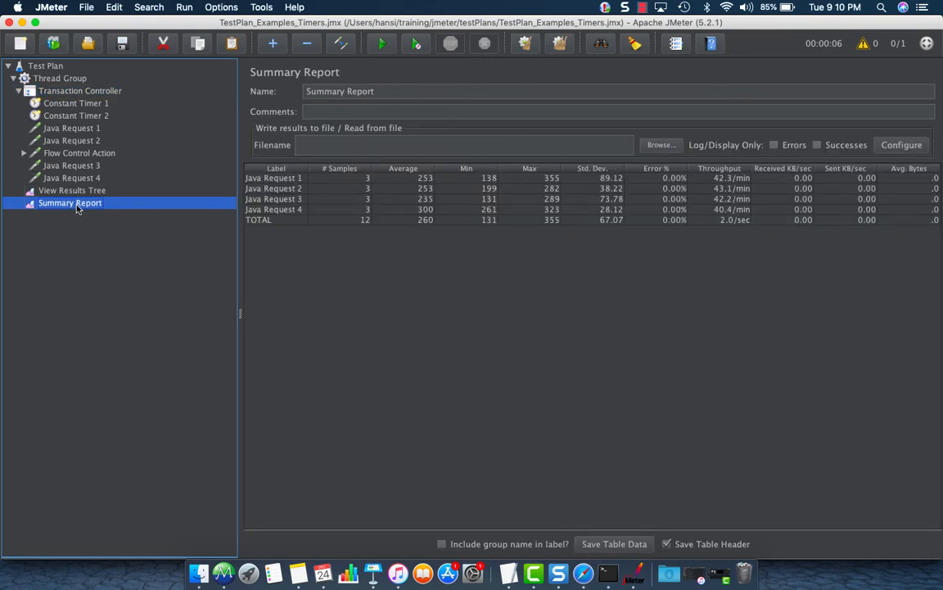
# Clear all results and enable 'Include duration of timer' on the Transaction Controller.
pyautogui.press('super+e')
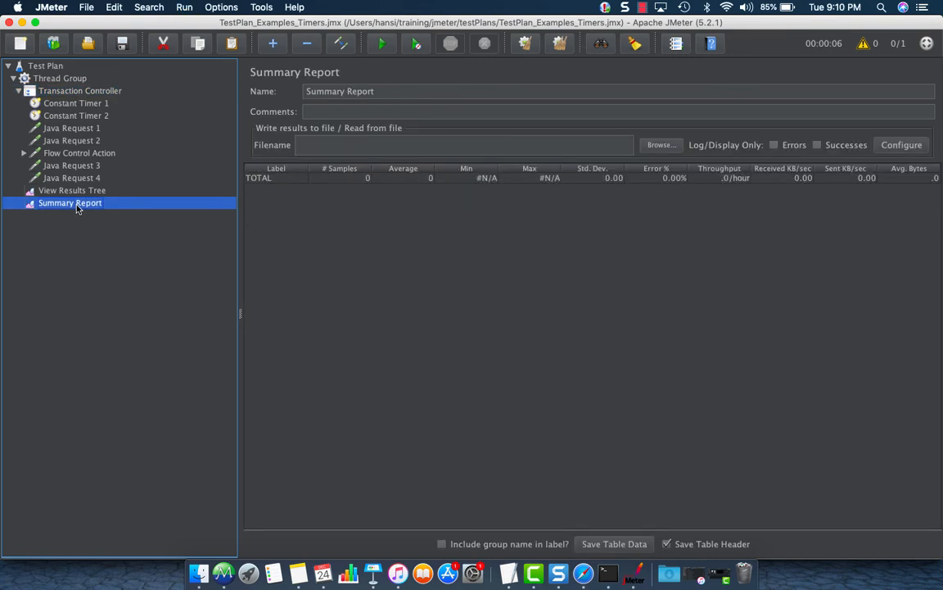
pyautogui.click(74, 91)
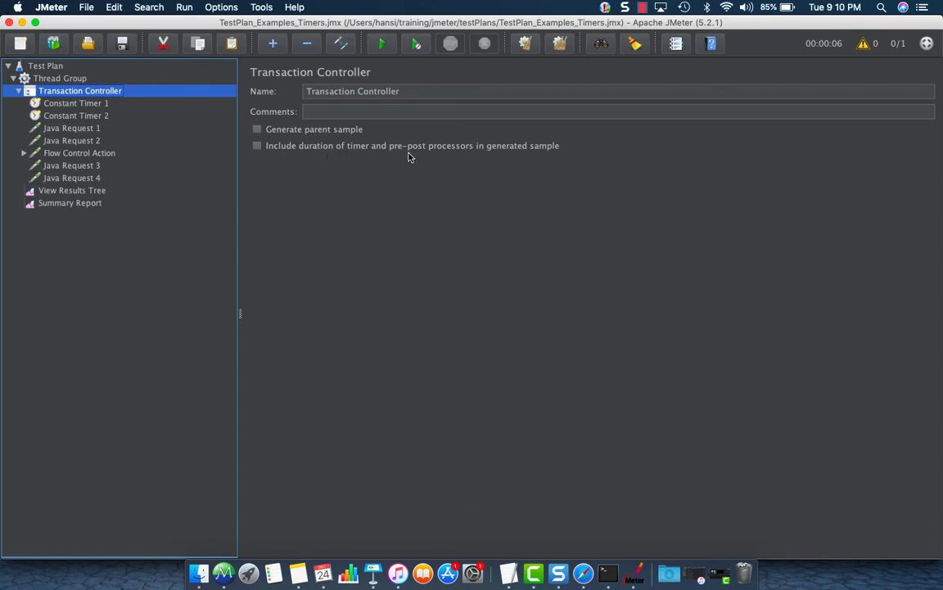
pyautogui.click(257, 146)
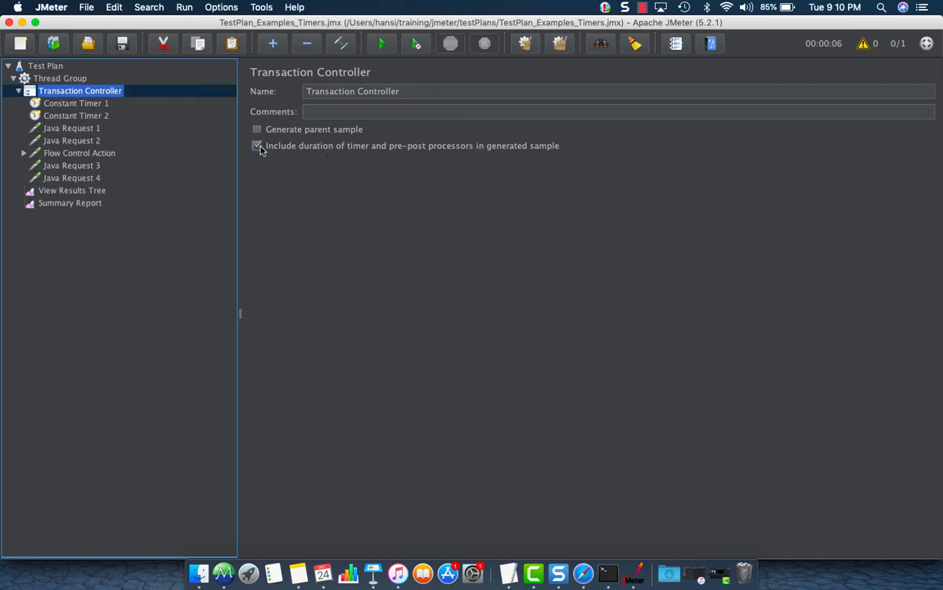
# Rerun the test and check the Transaction Controller row, averaging about 5069 ms, in the Summary Report.
pyautogui.click(80, 204)
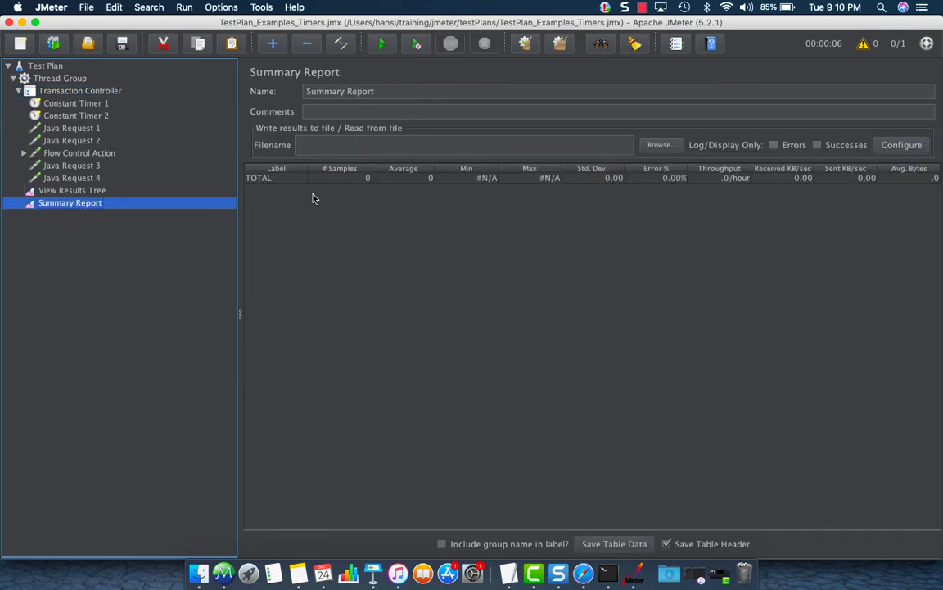
pyautogui.press('super+r')
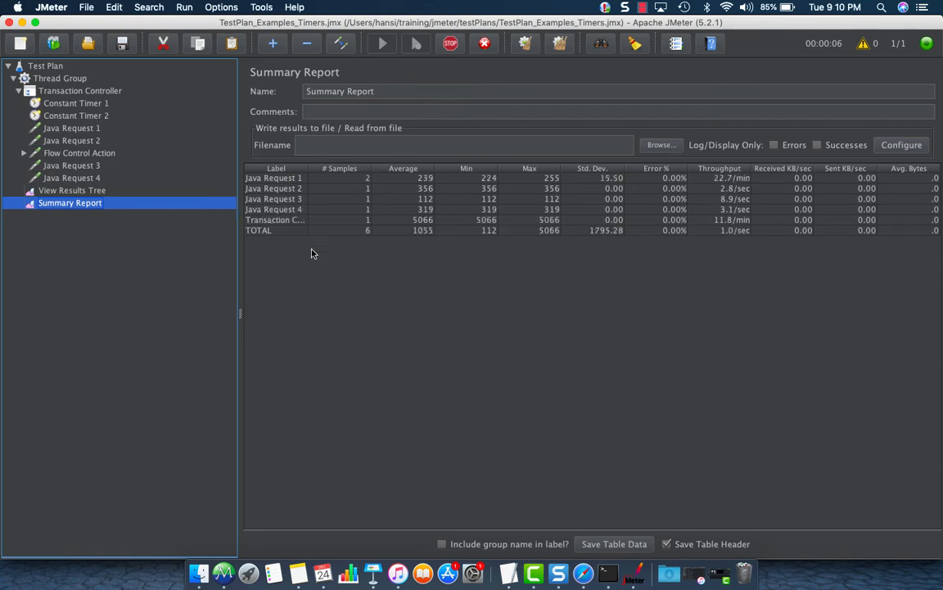
pyautogui.click(303, 220)
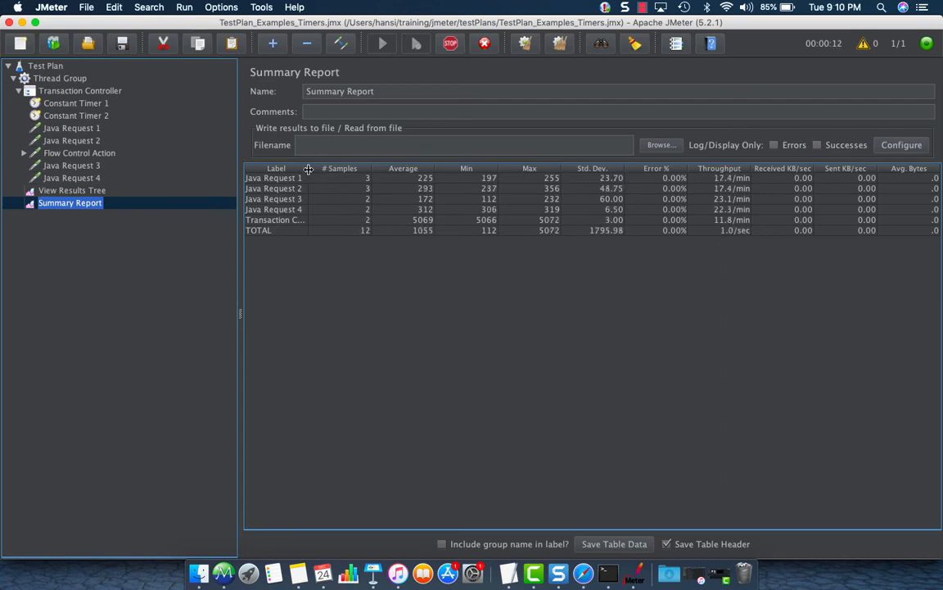
# Widen the Summary Report's Label column so full sampler names are readable.
pyautogui.moveTo(308, 168); pyautogui.dragTo(356, 169)
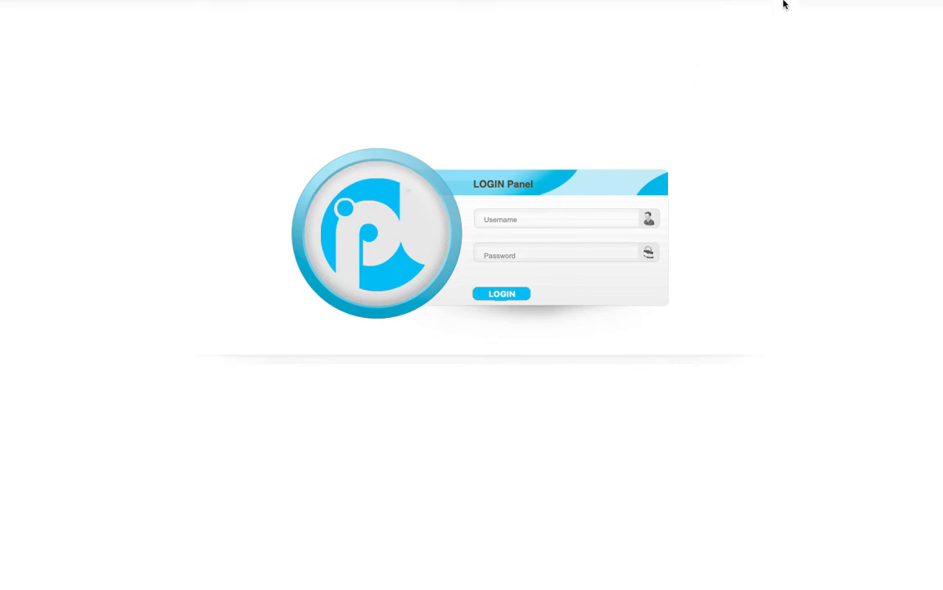
# Open the Component Reference page on the Apache JMeter website.
pyautogui.moveTo(784, 3)
pyautogui.click(641, 65)
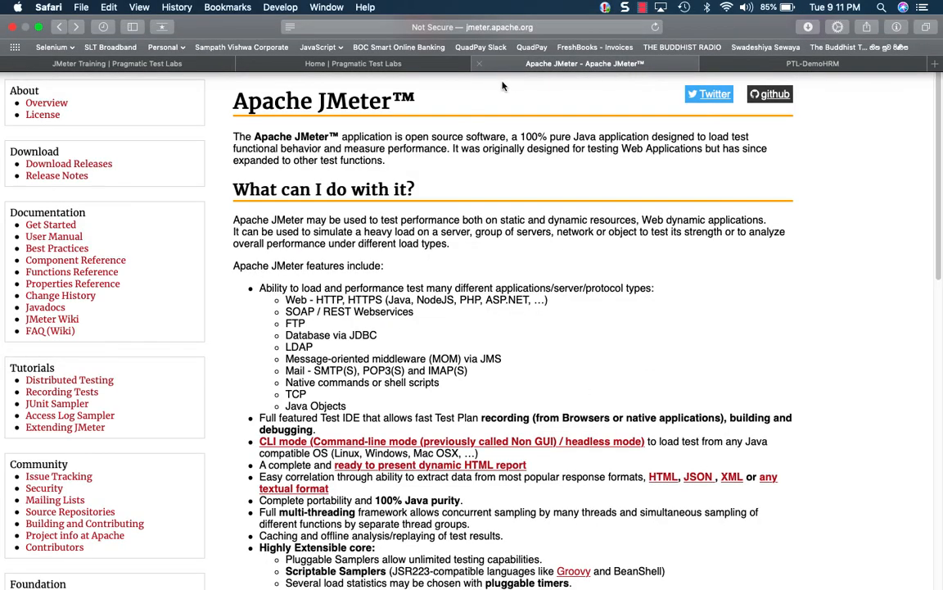
pyautogui.click(70, 264)
# Jump to section 18.6 Timers, then return to the index's Timers list.
pyautogui.scroll(-5, 567, 366)
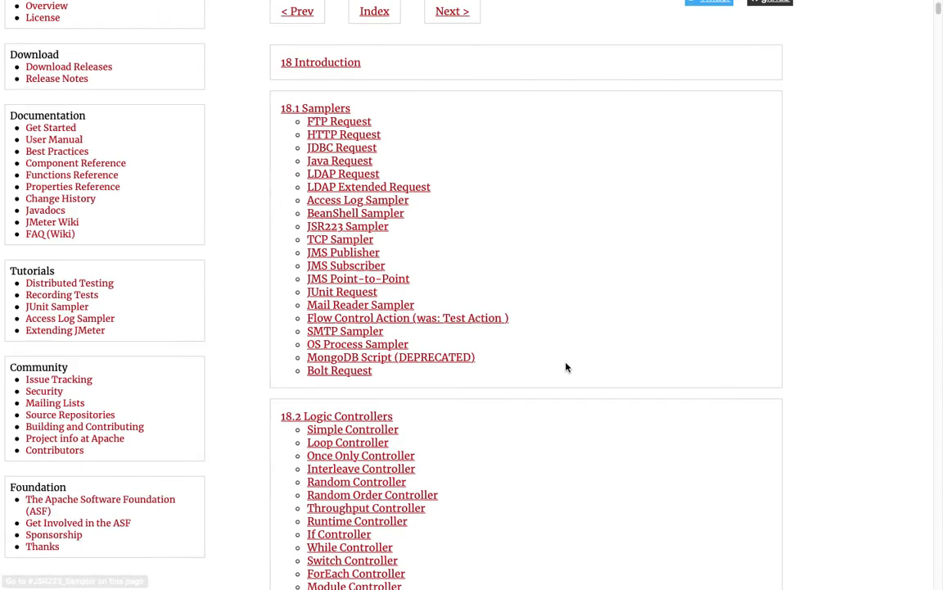
pyautogui.scroll(-15, 567, 368)
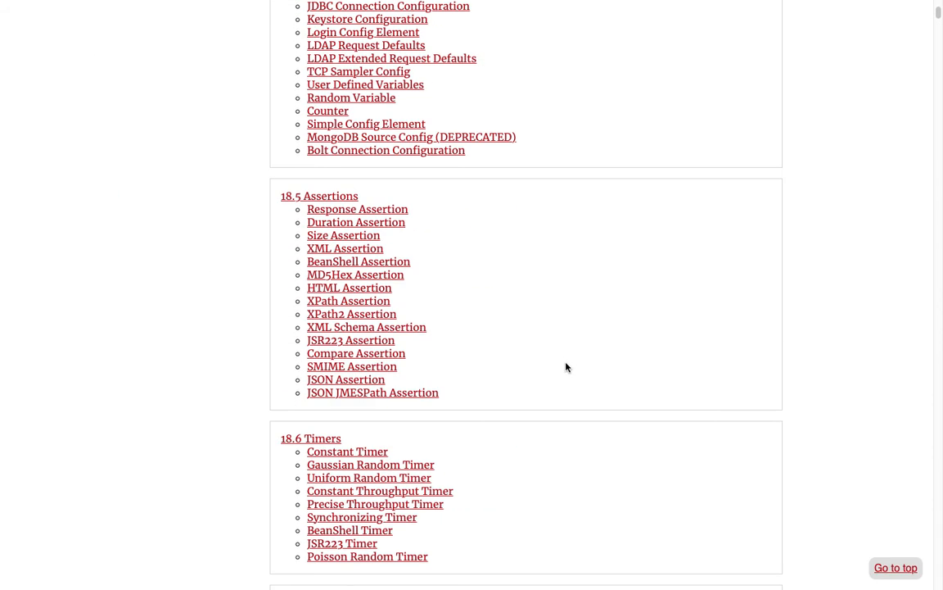
pyautogui.click(332, 321)
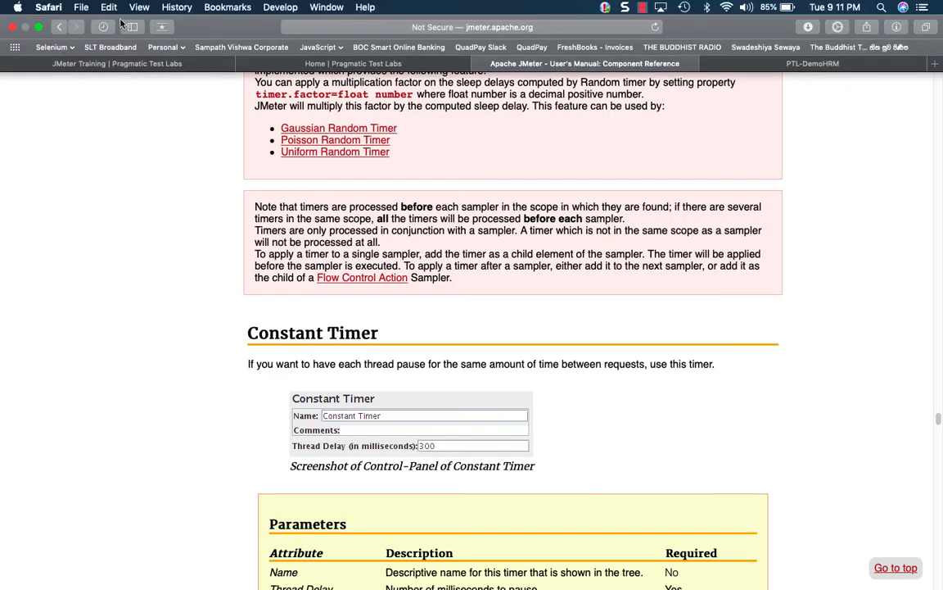
pyautogui.scroll(3, 308, 213)
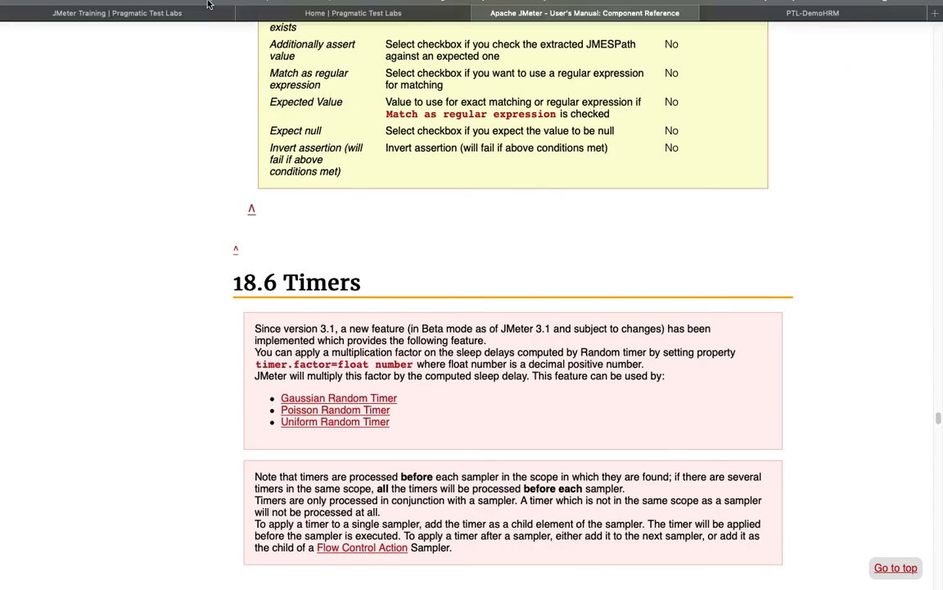
pyautogui.click(59, 27)
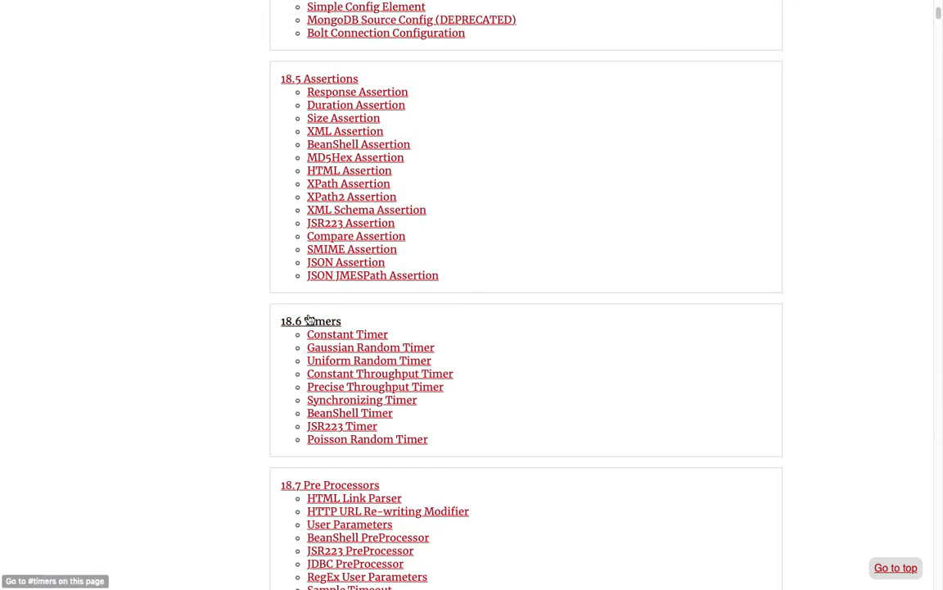